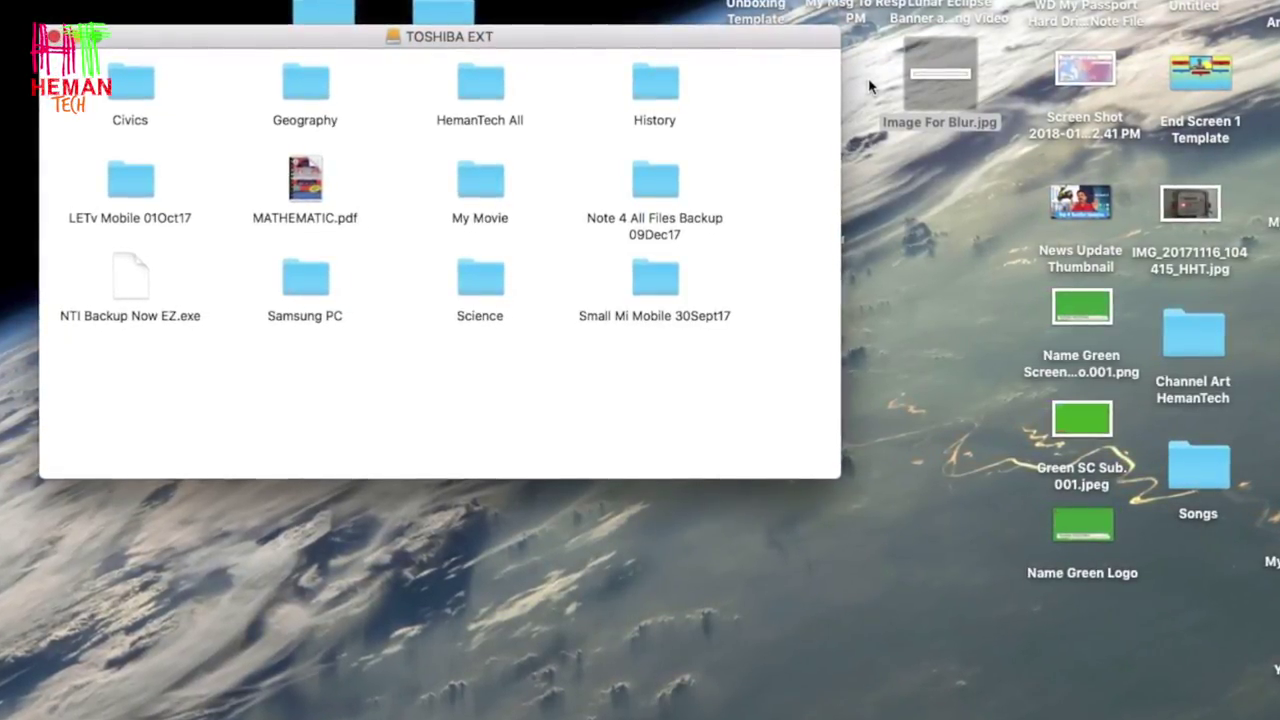
- Try to copy Image For Blur.jpg from the desktop onto the TOSHIBA EXT drive
click(933, 80)
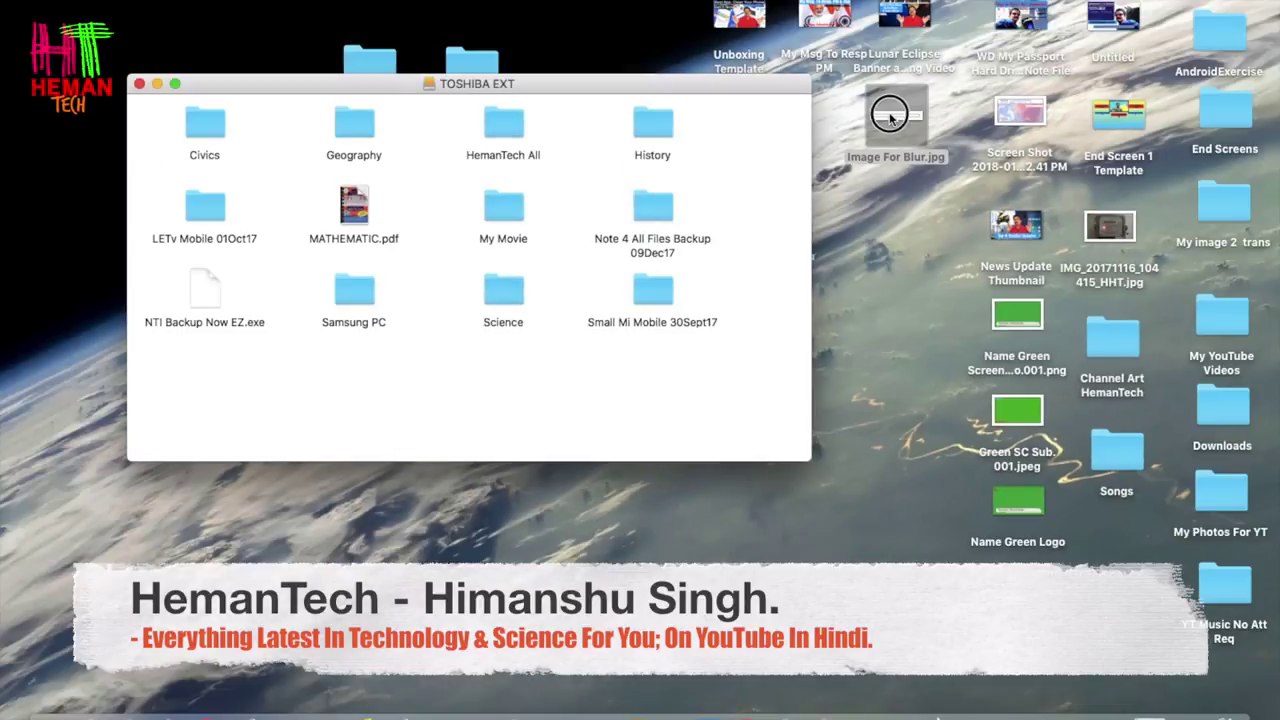
drag(890, 117, 445, 328)
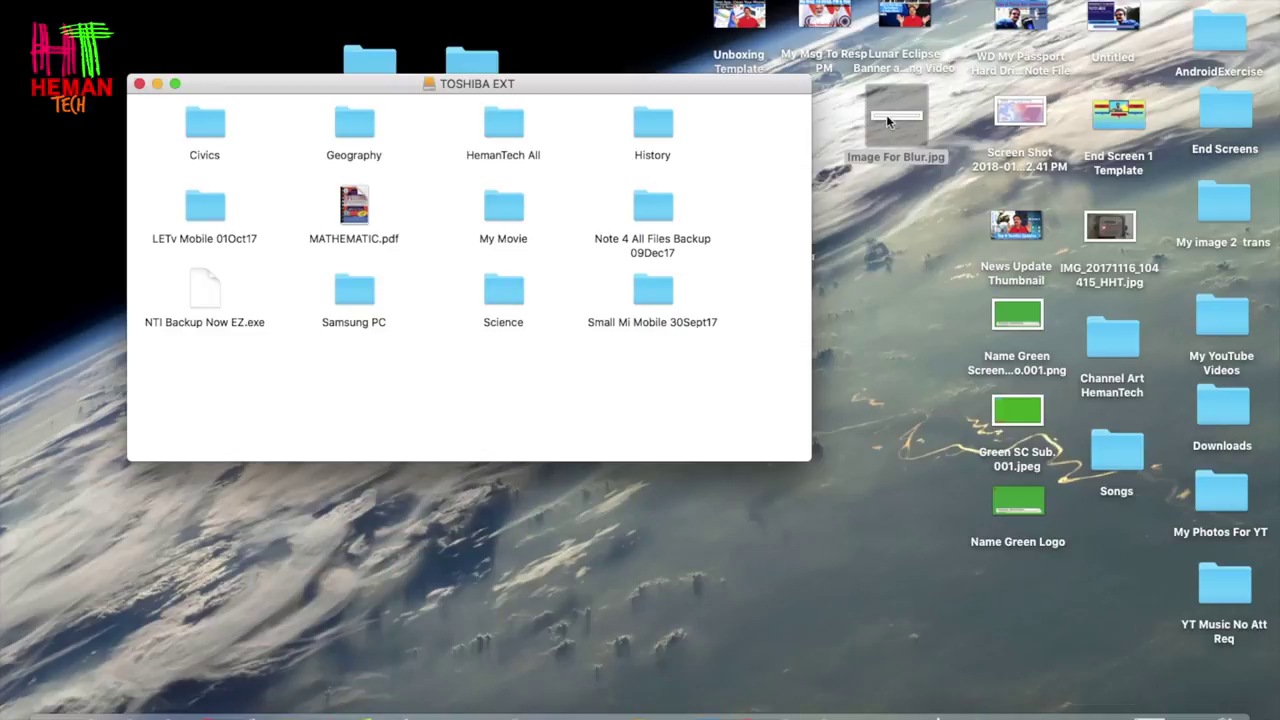
drag(900, 117, 418, 347)
drag(901, 121, 417, 347)
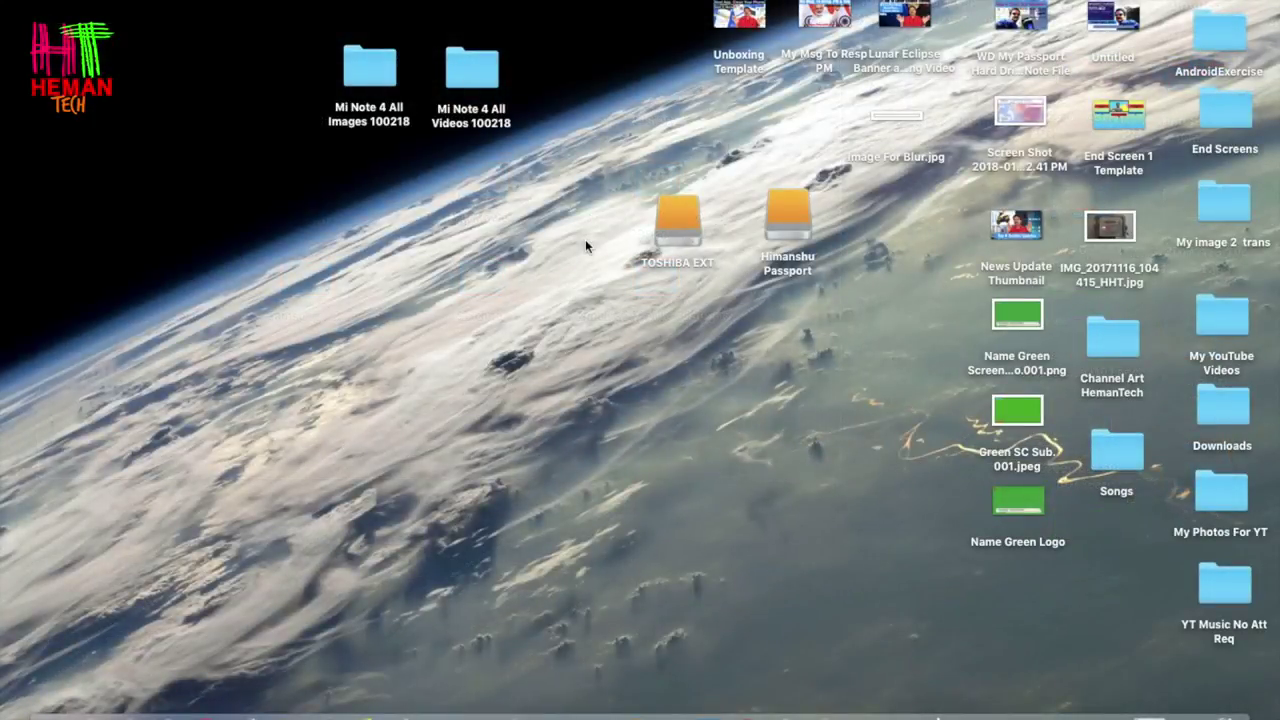
- View the contents of the Passport drive, close its window and open the TOSHIBA EXT drive
double_click(806, 218)
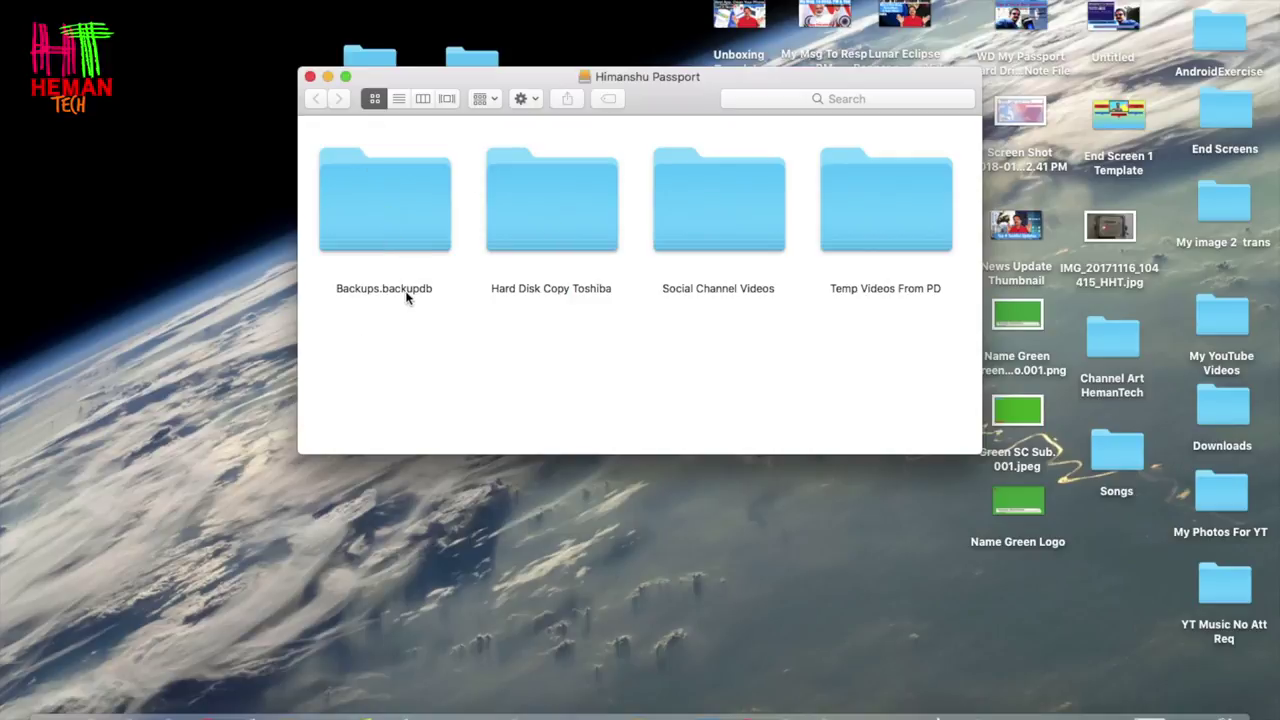
click(311, 80)
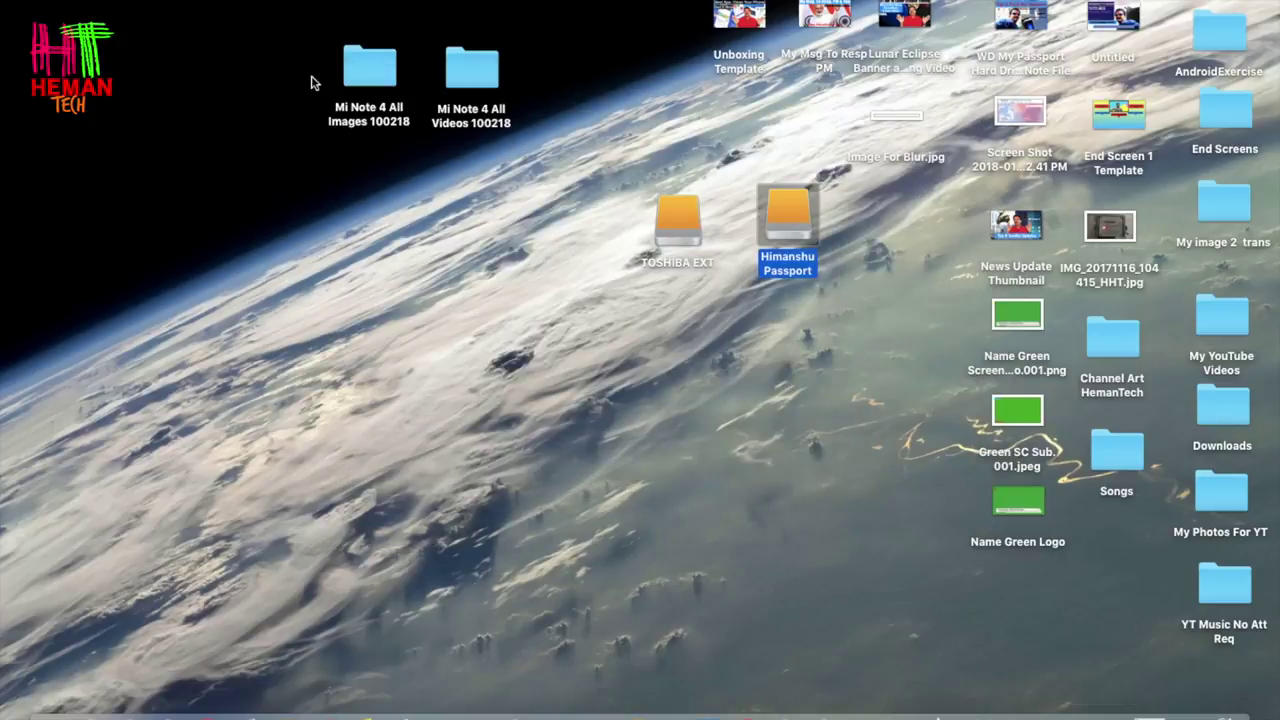
double_click(672, 233)
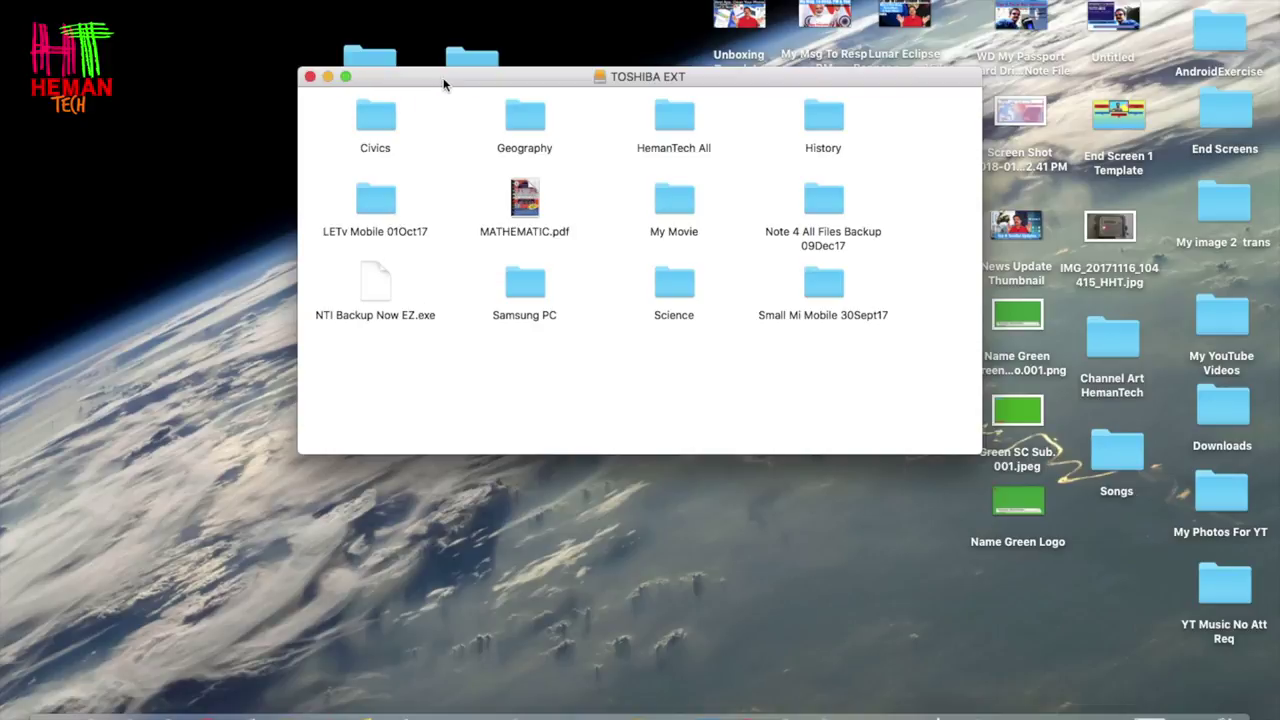
- Move the TOSHIBA EXT window clear of the desktop files and try again to copy Image For Blur.jpg into it
drag(444, 84, 277, 91)
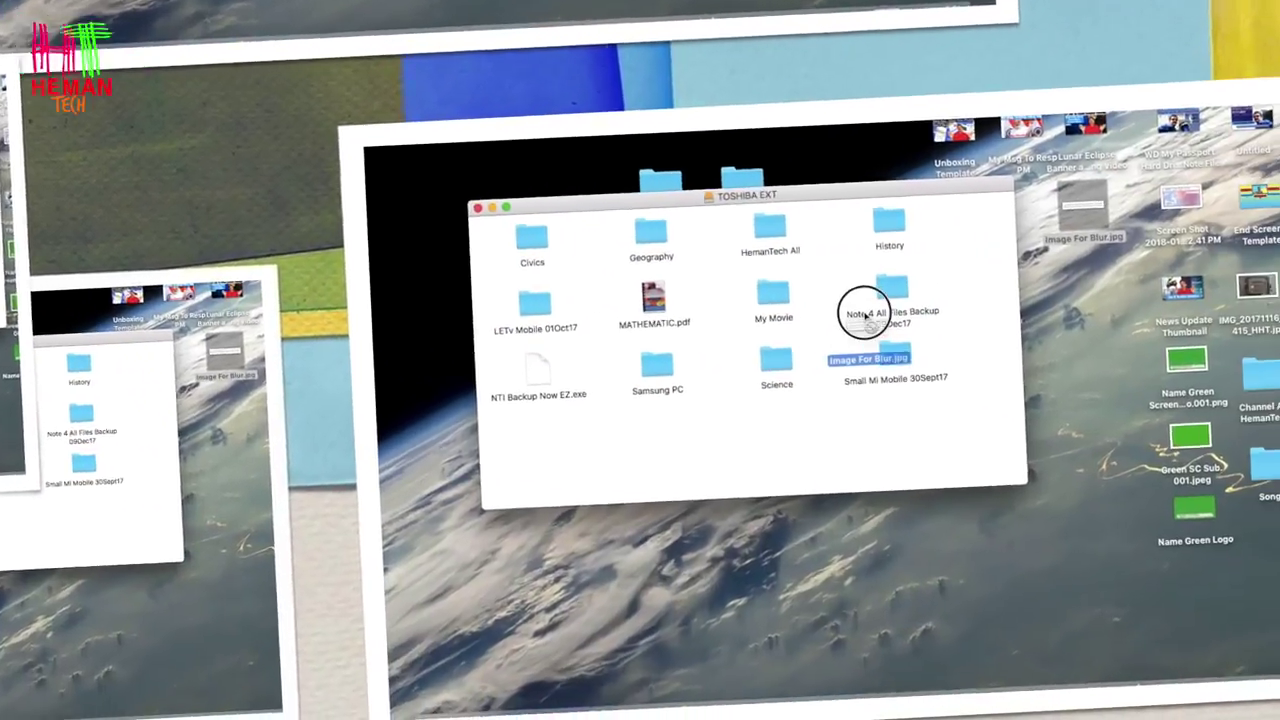
drag(865, 315, 445, 326)
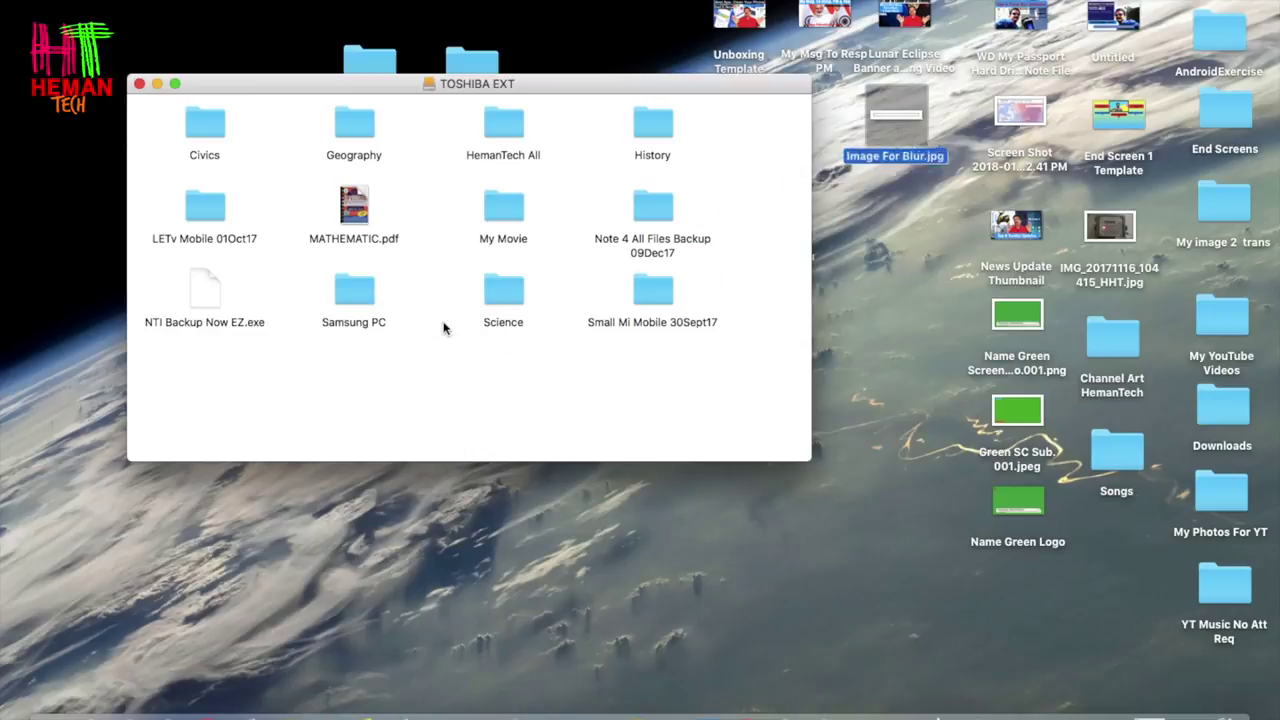
drag(900, 122, 419, 348)
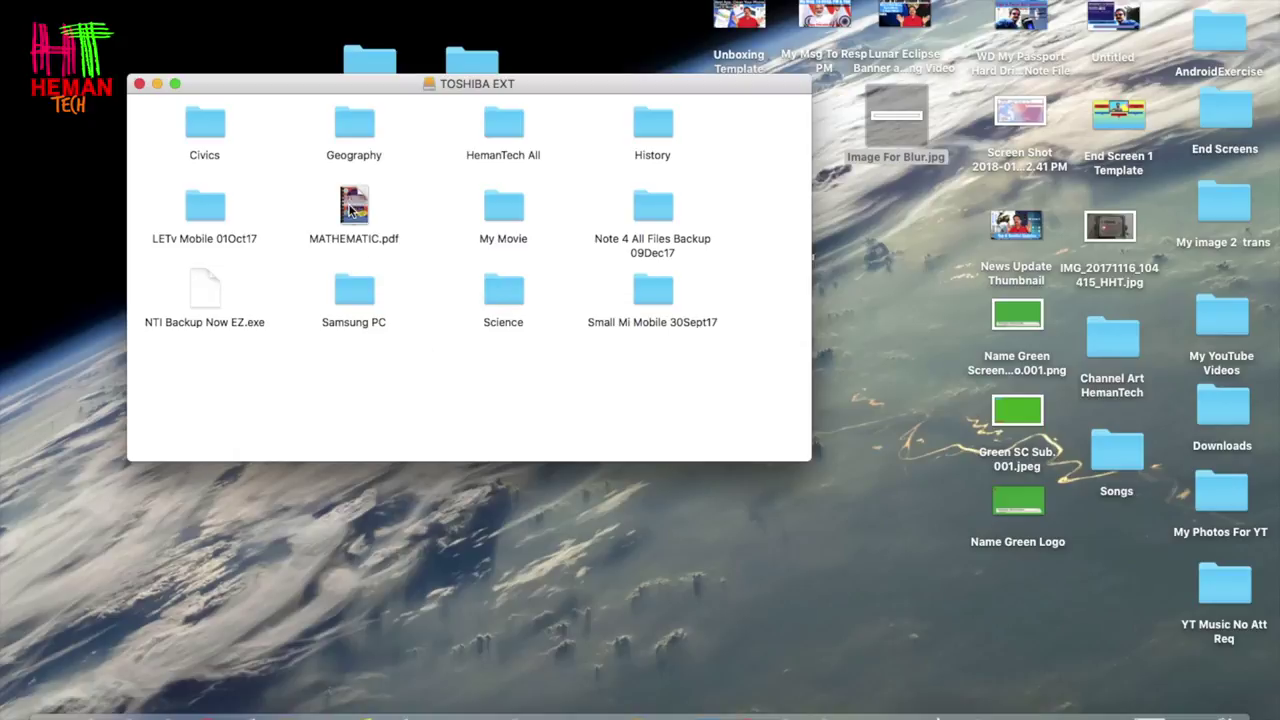
- Copy MATHEMATIC.pdf from TOSHIBA EXT to the desktop, retry copying Image For Blur.jpg onto the drive and close its window
drag(350, 208, 382, 516)
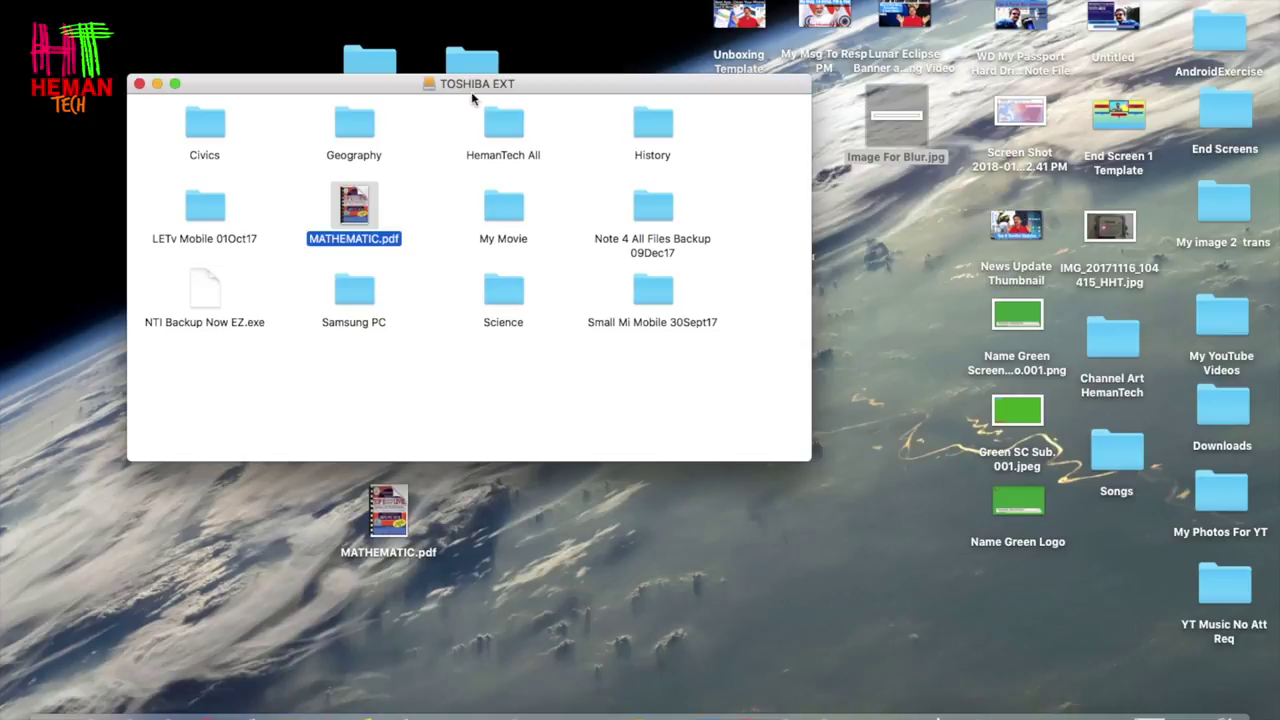
drag(358, 212, 389, 522)
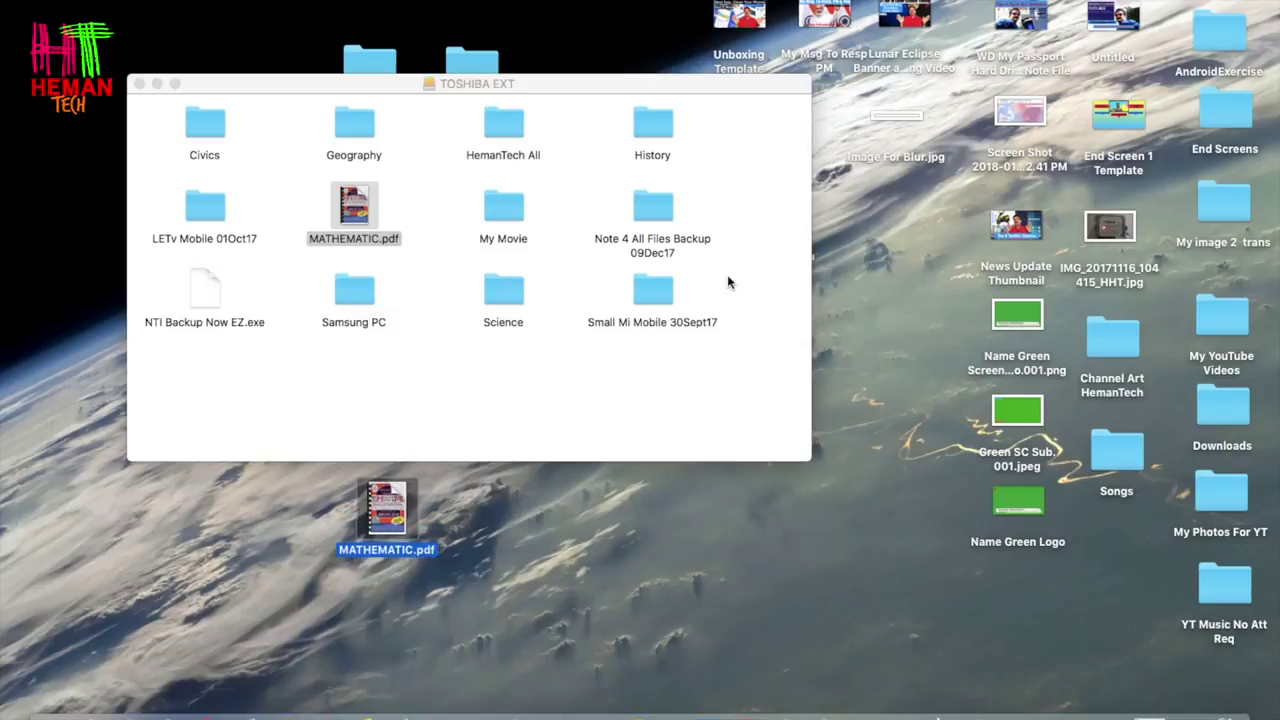
drag(896, 120, 556, 372)
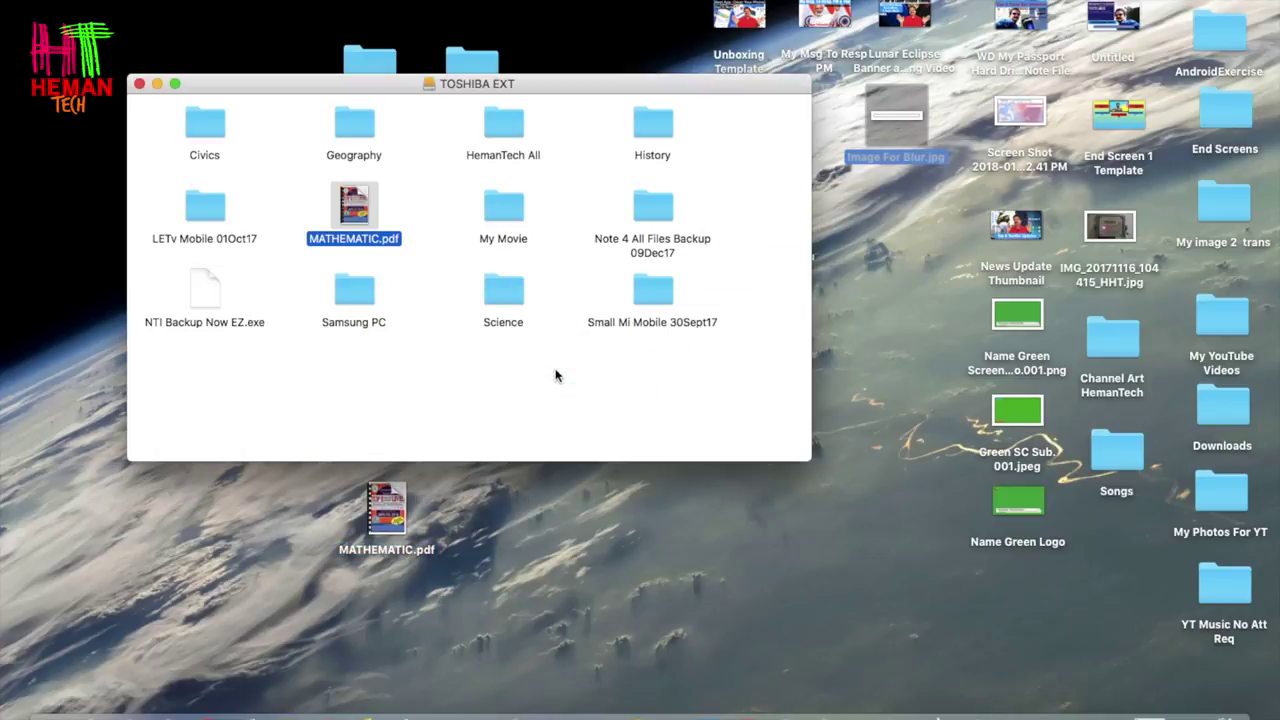
click(140, 86)
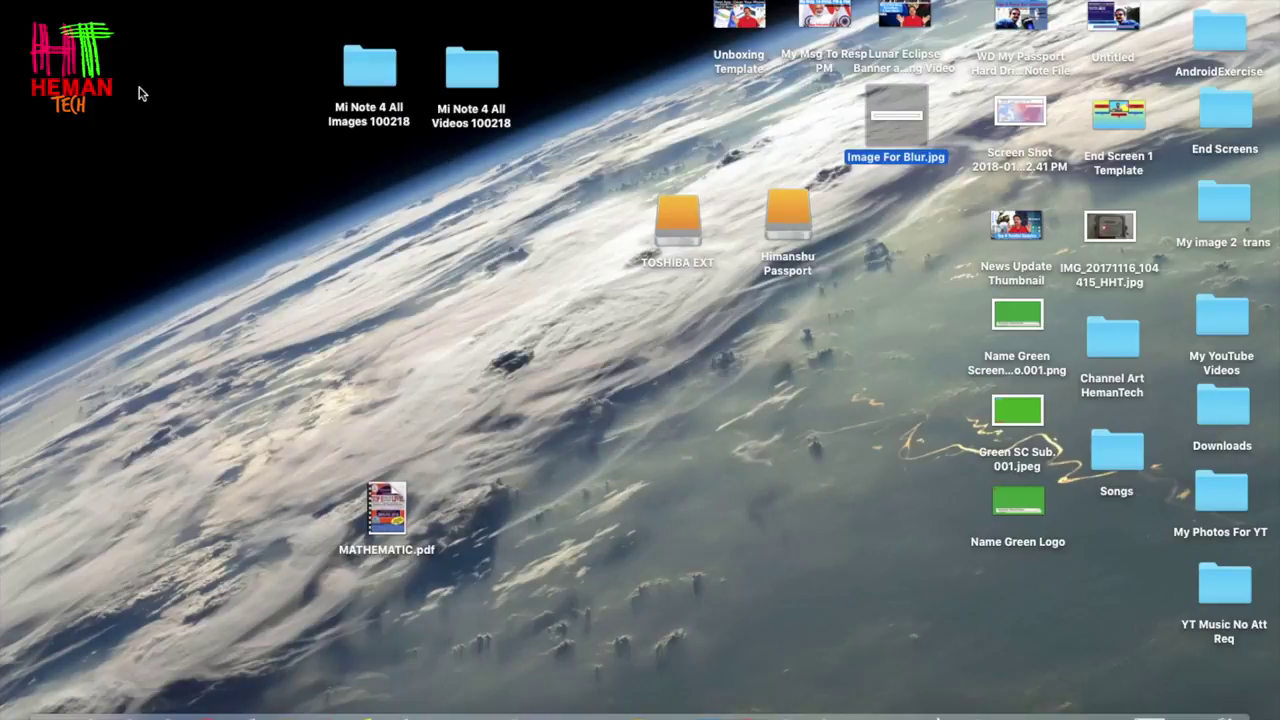
- Move the desktop copy of MATHEMATIC.pdf to the Trash
click(392, 499)
right_click(391, 499)
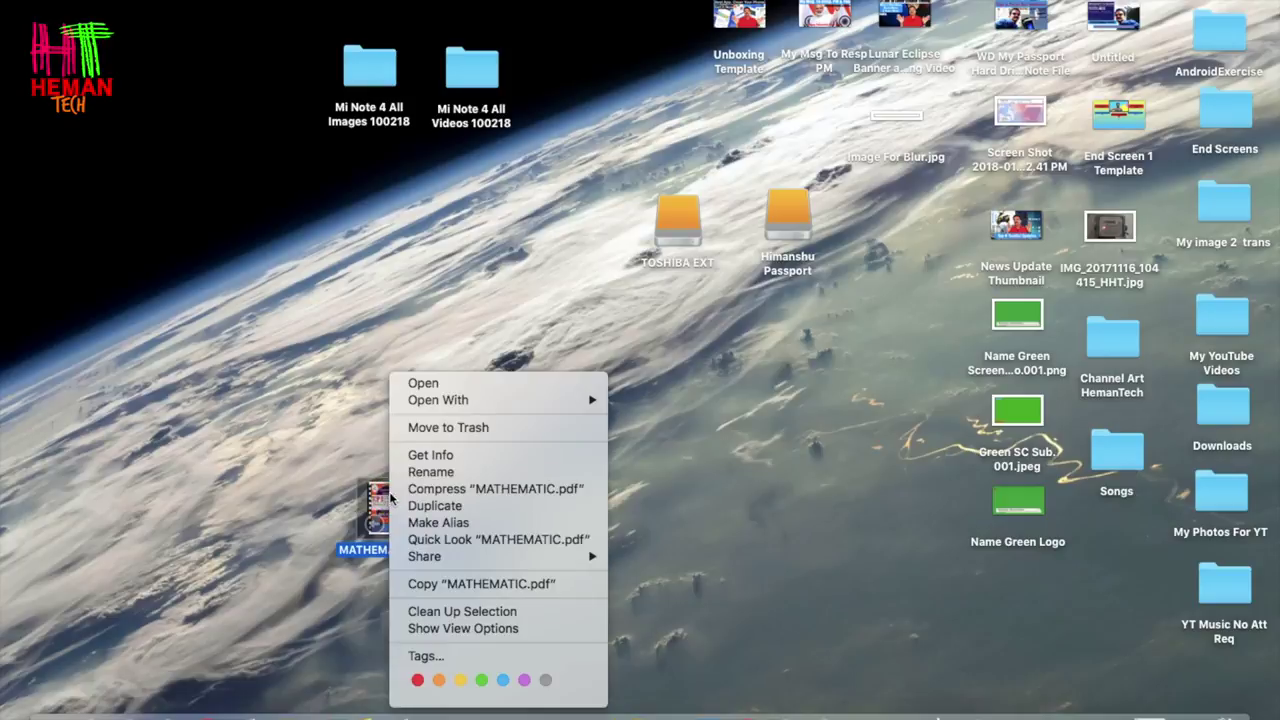
click(431, 423)
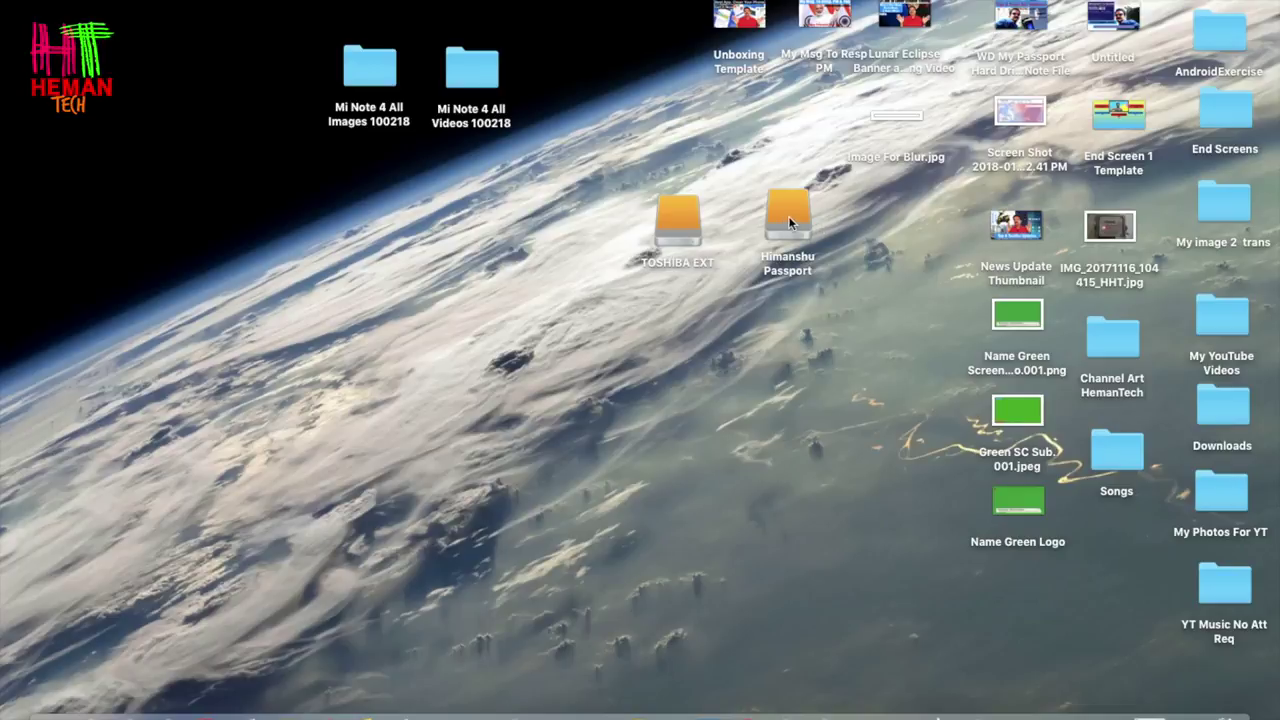
- Open the TOSHIBA EXT drive to view its contents and close its window
click(670, 230)
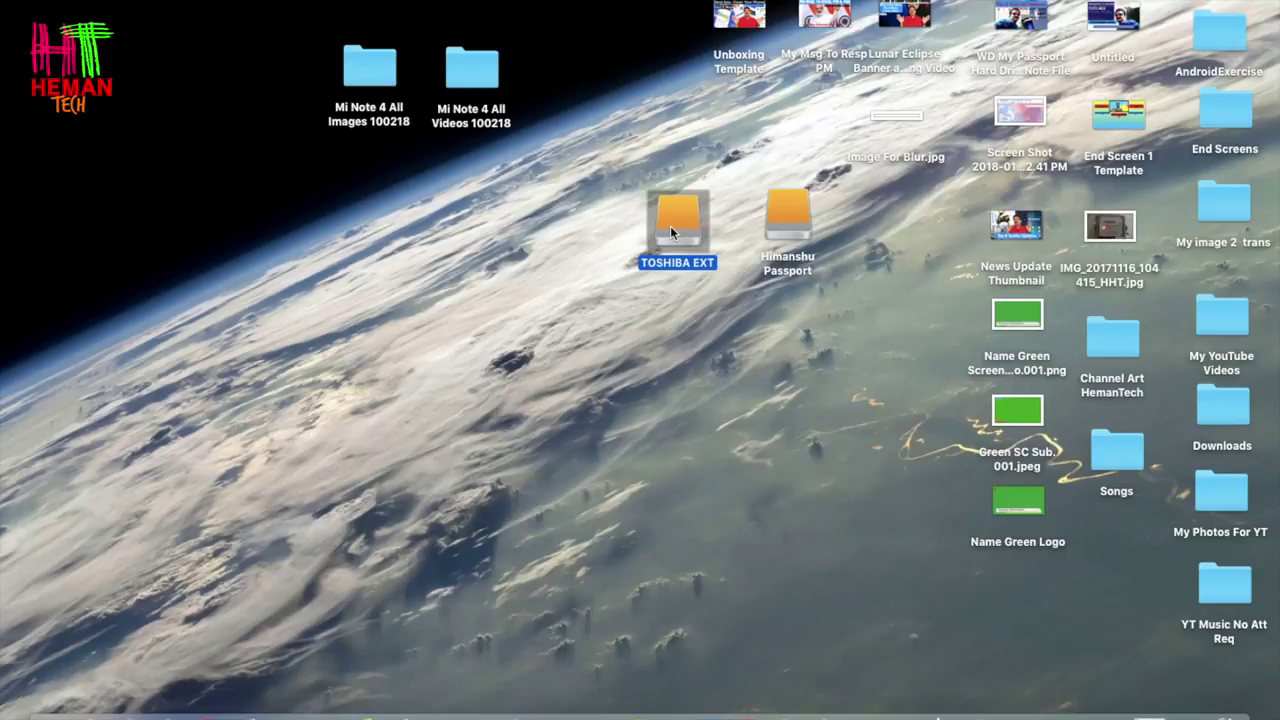
click(802, 214)
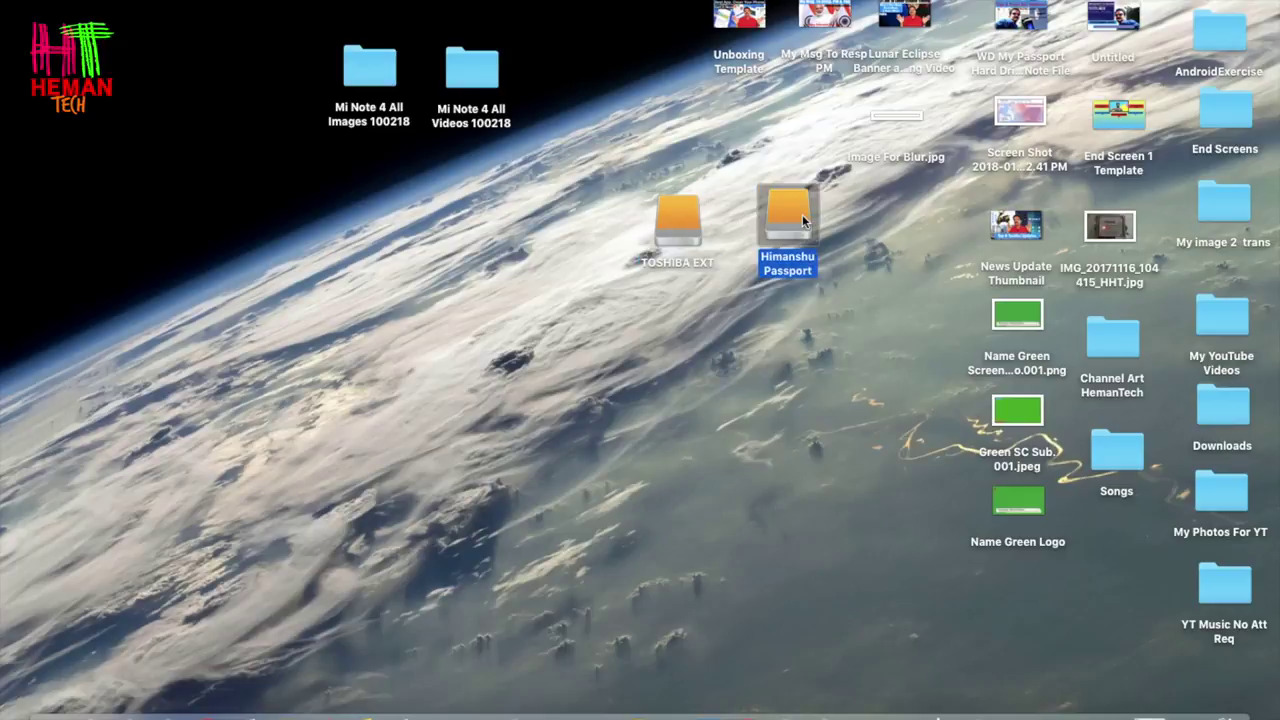
click(571, 219)
double_click(677, 214)
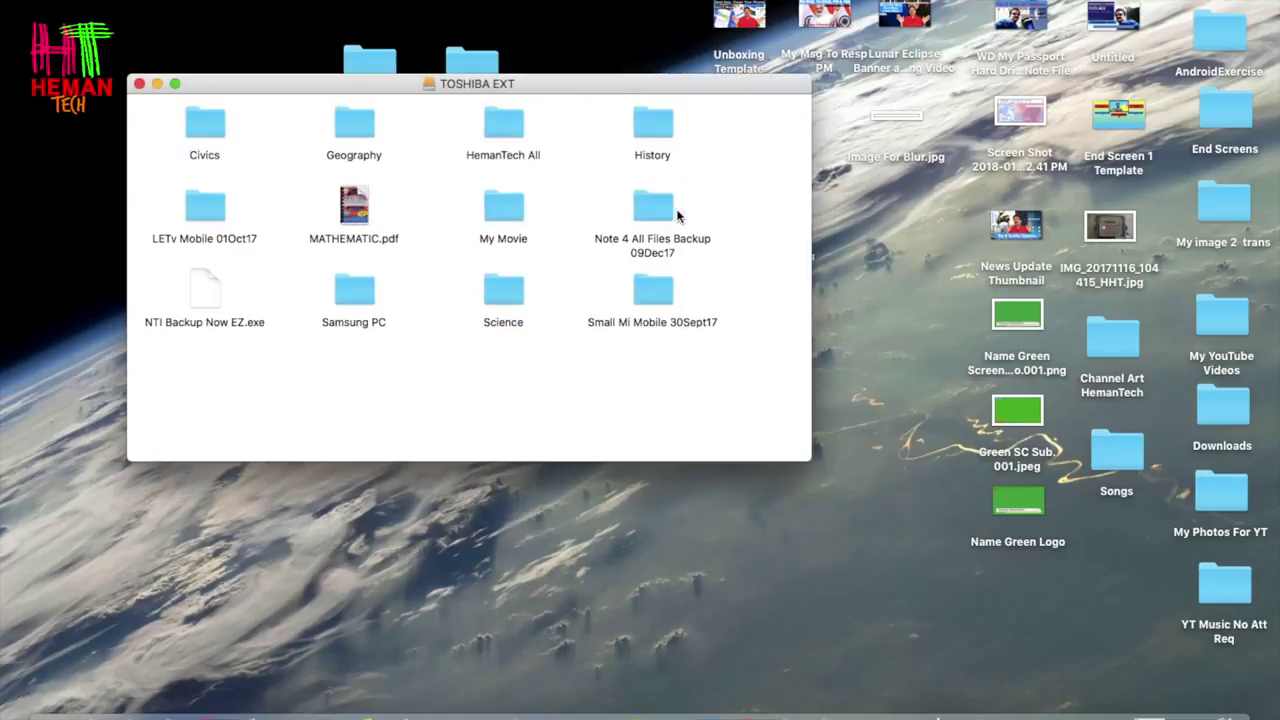
click(140, 84)
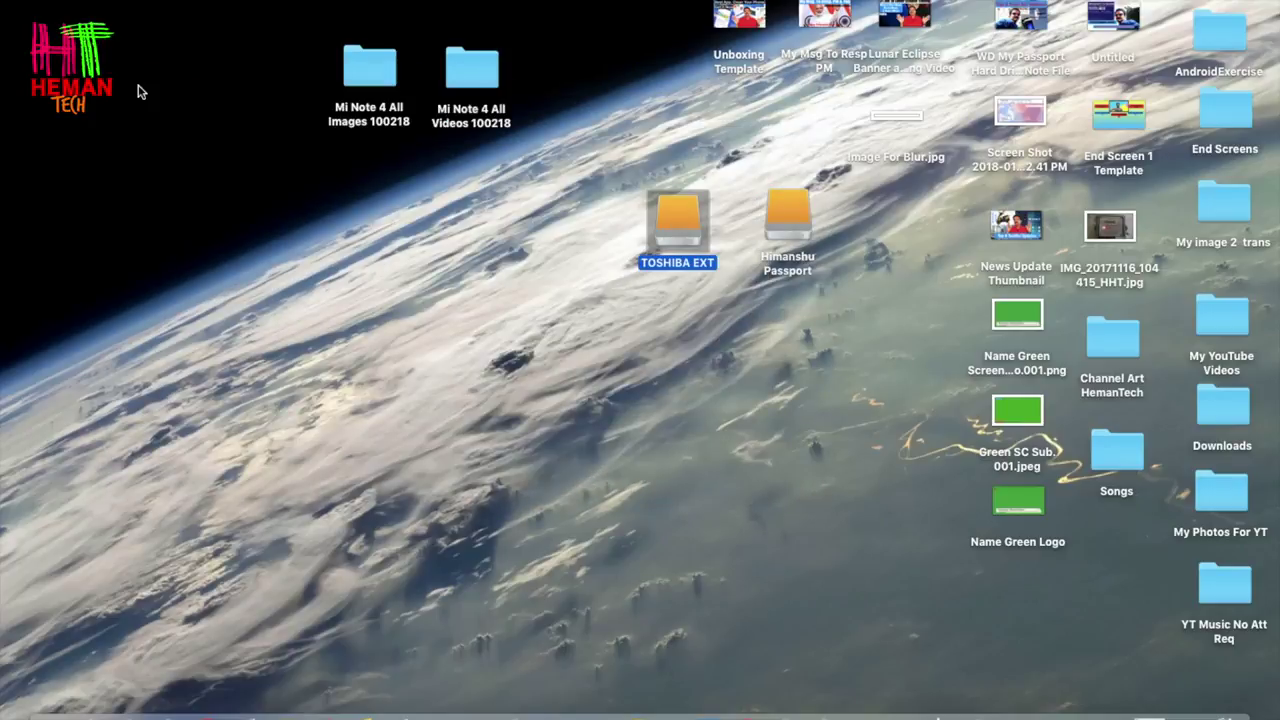
- Check the general information of the TOSHIBA EXT drive, including its format and capacity, and review its available commands
right_click(669, 209)
click(692, 279)
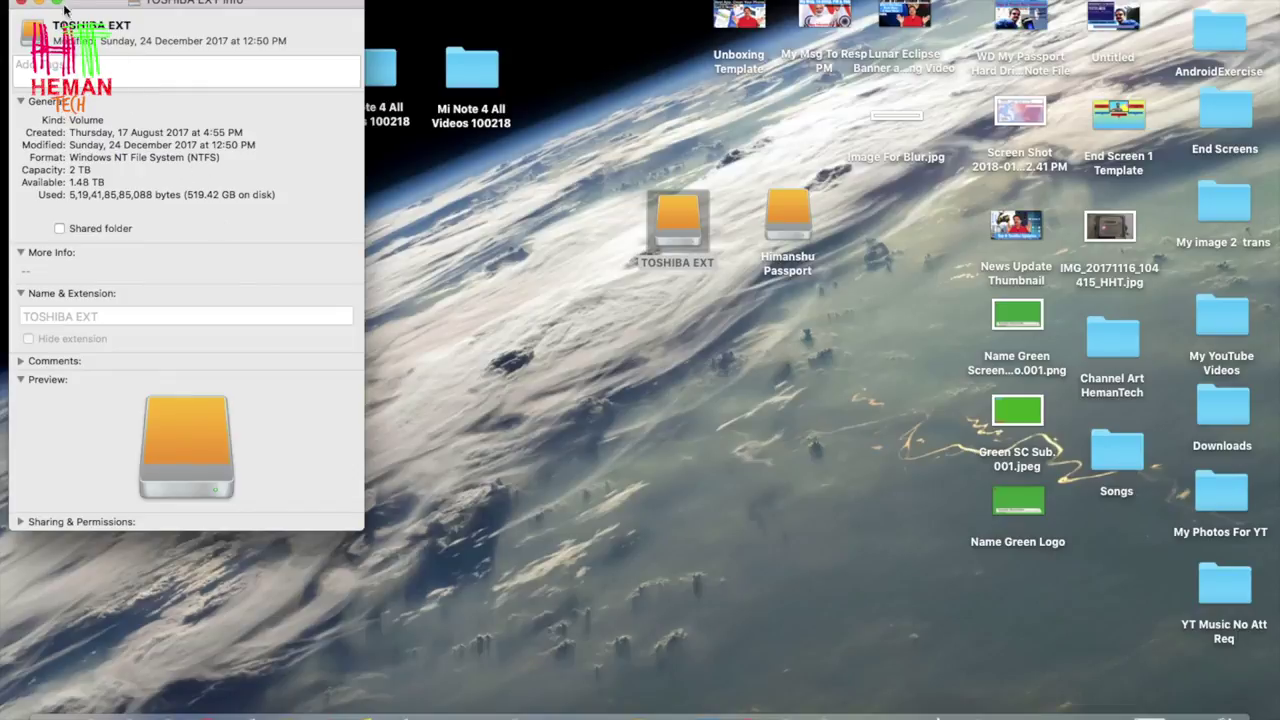
mouse_move(19, 6)
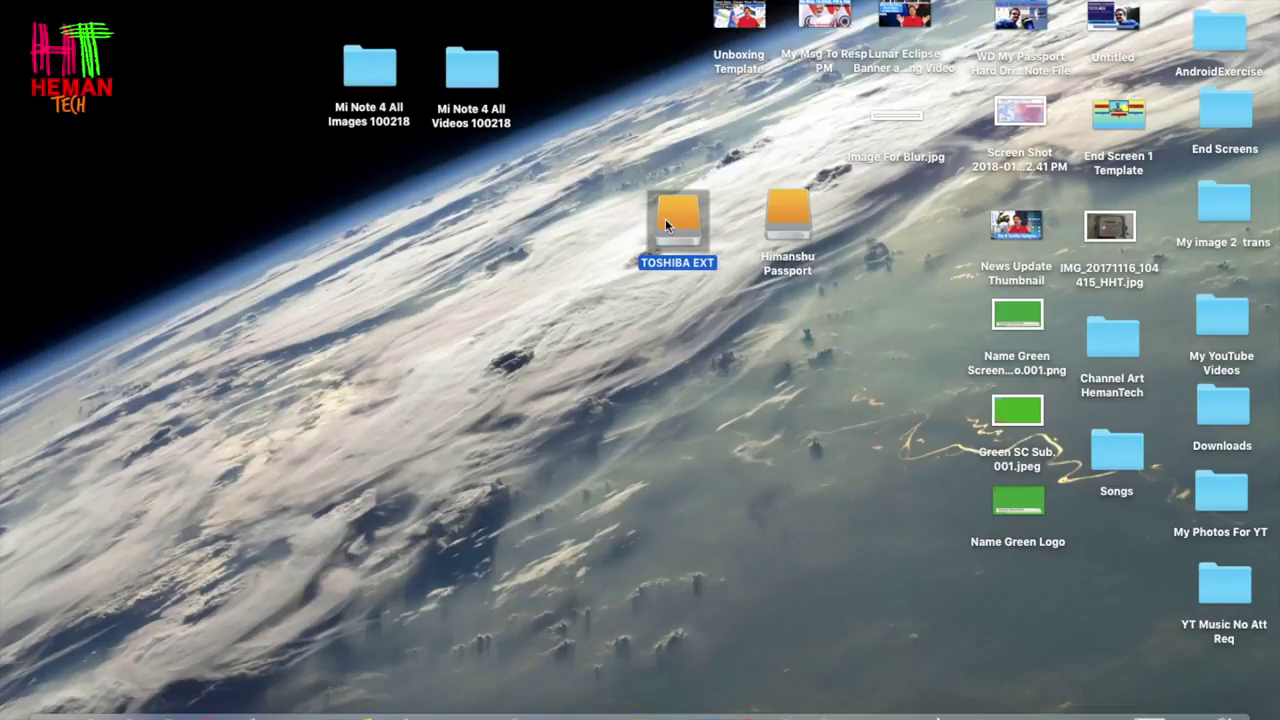
right_click(665, 222)
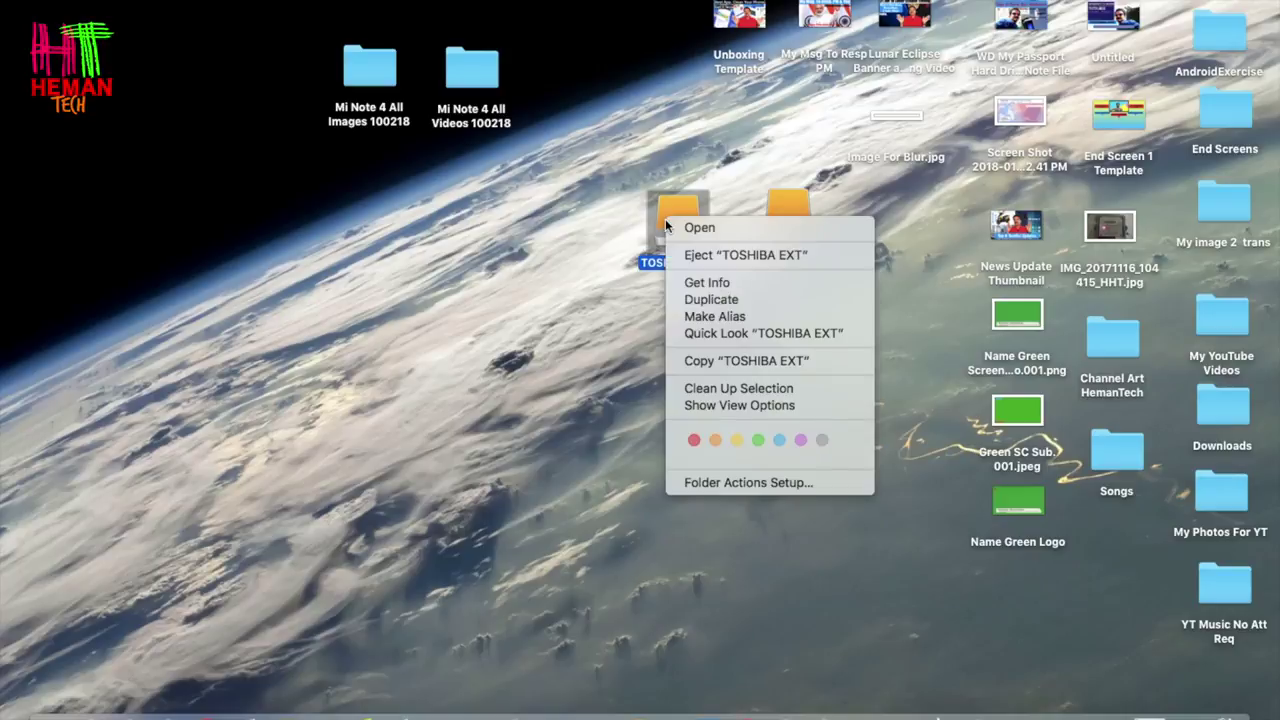
key(Escape)
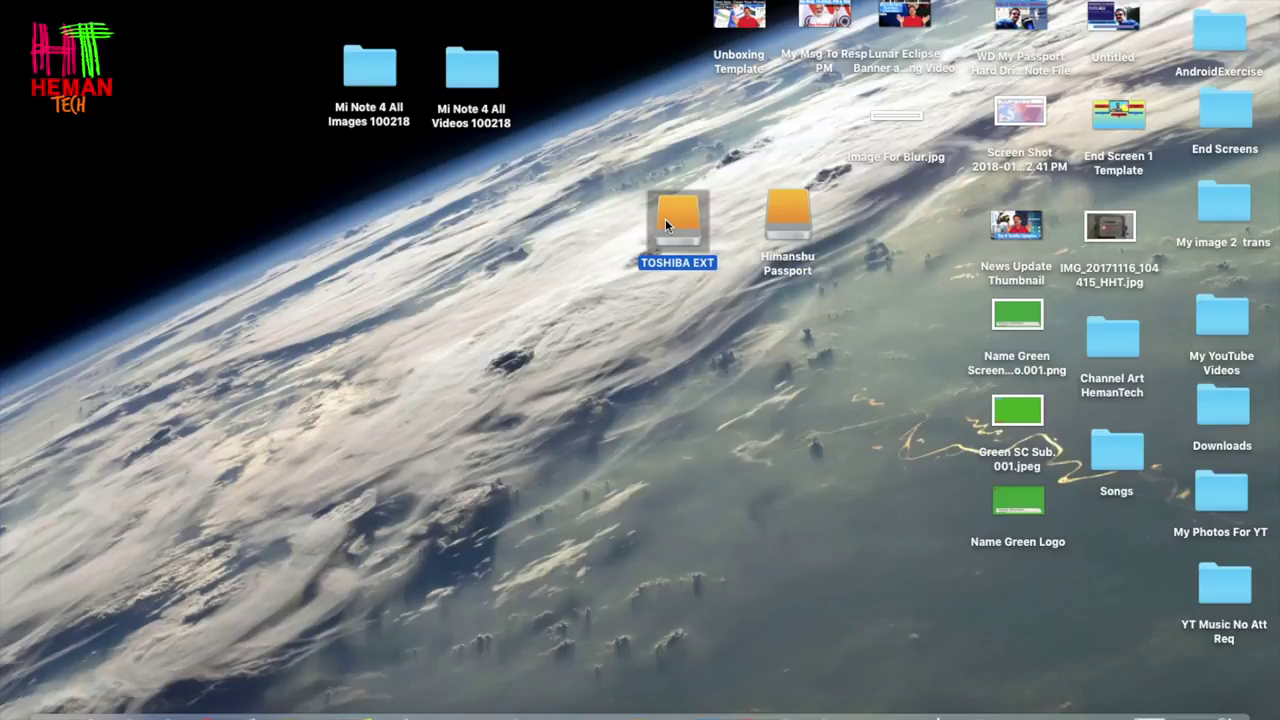
- Open the TOSHIBA EXT and Passport drives in separate windows and arrange them so both contents are accessible
double_click(667, 224)
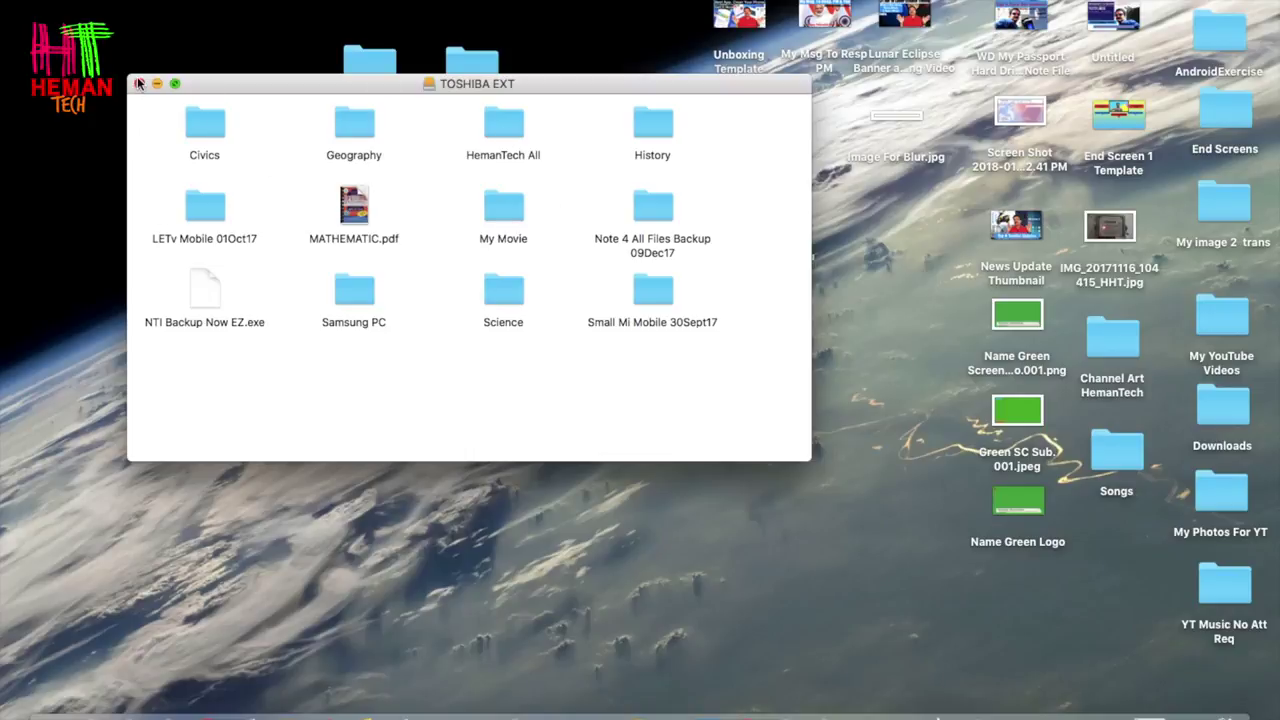
click(140, 84)
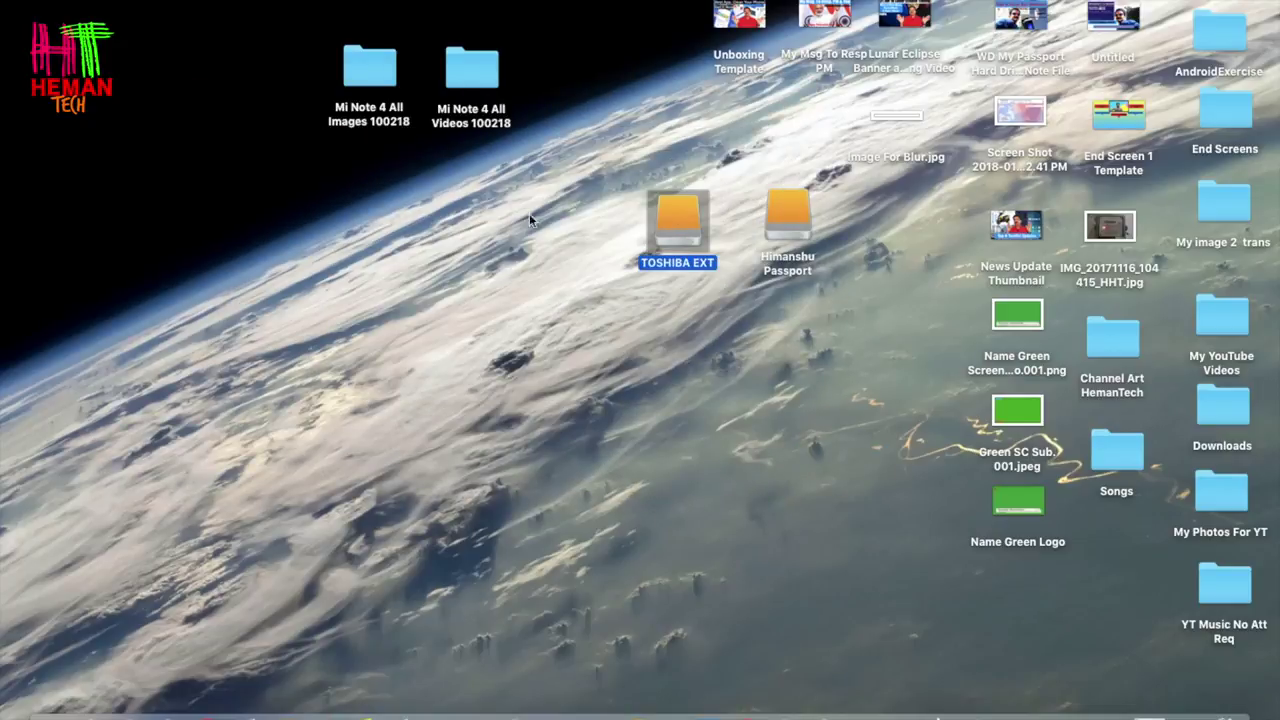
double_click(684, 207)
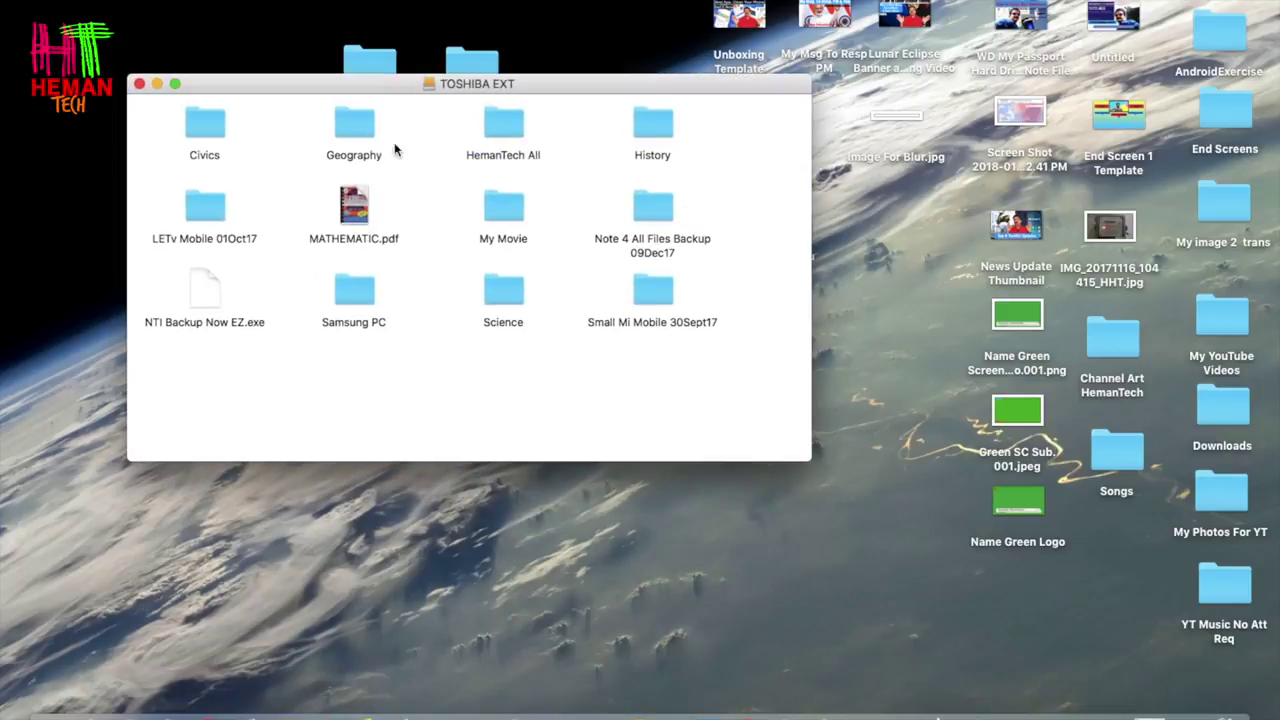
drag(573, 84, 460, 71)
double_click(796, 226)
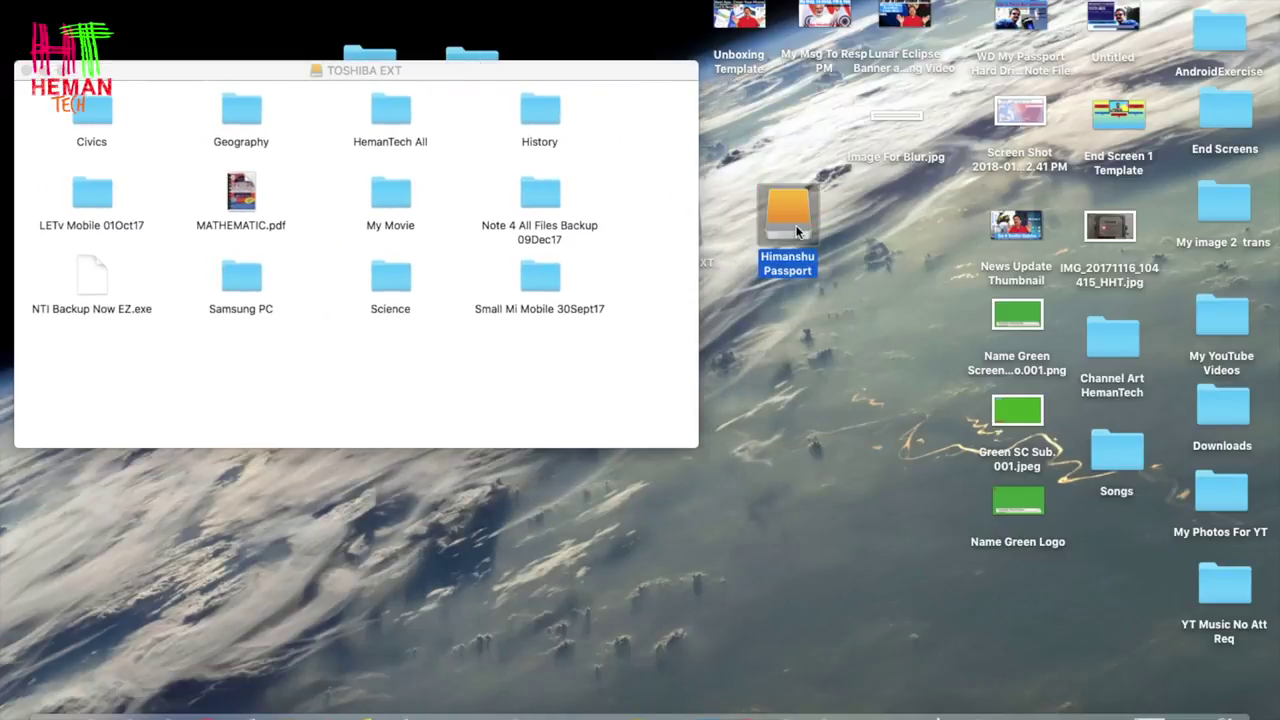
drag(476, 94, 838, 351)
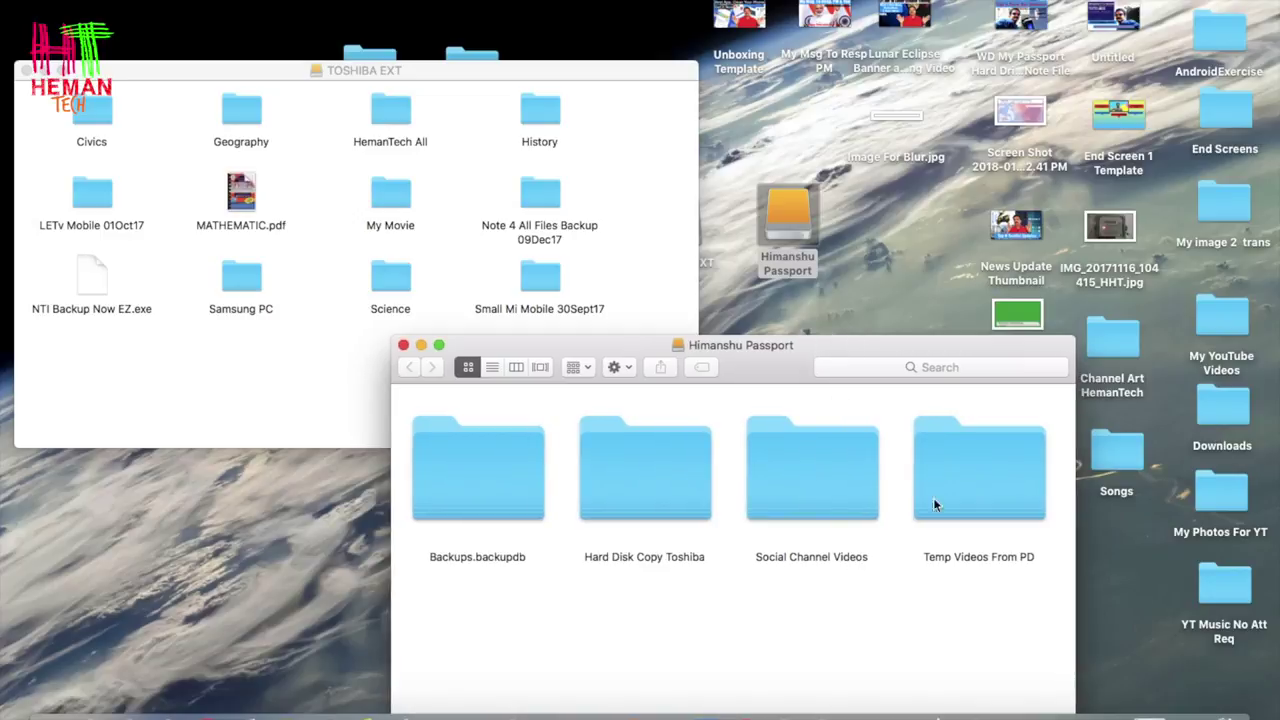
- Copy all items from TOSHIBA EXT into the Hard Disk Copy Toshiba folder on the Passport drive
double_click(697, 508)
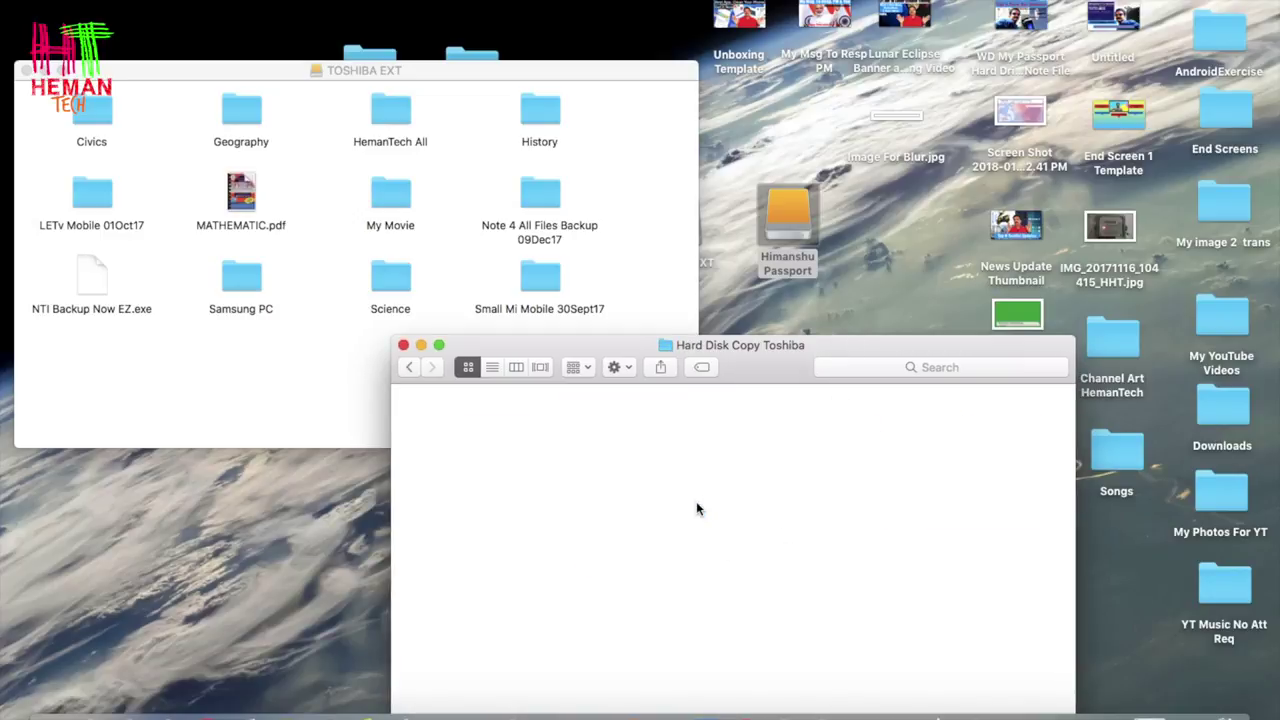
click(412, 367)
double_click(641, 456)
click(278, 300)
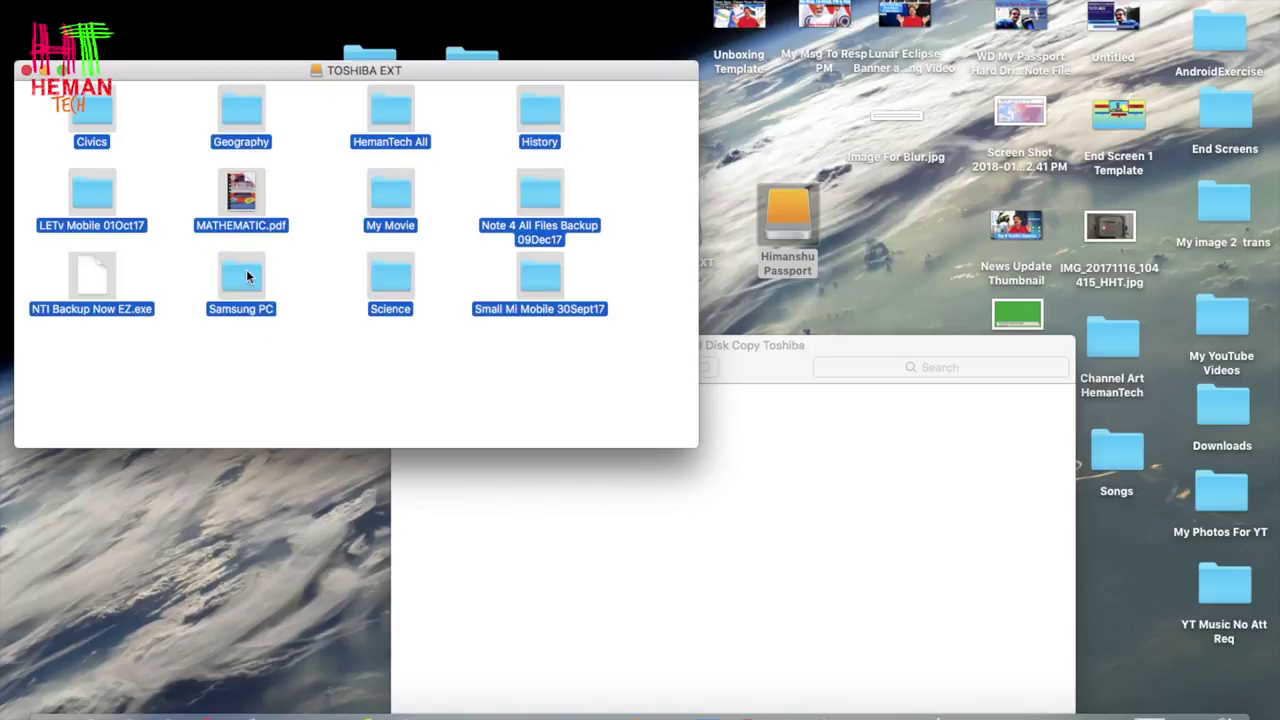
drag(246, 272, 628, 474)
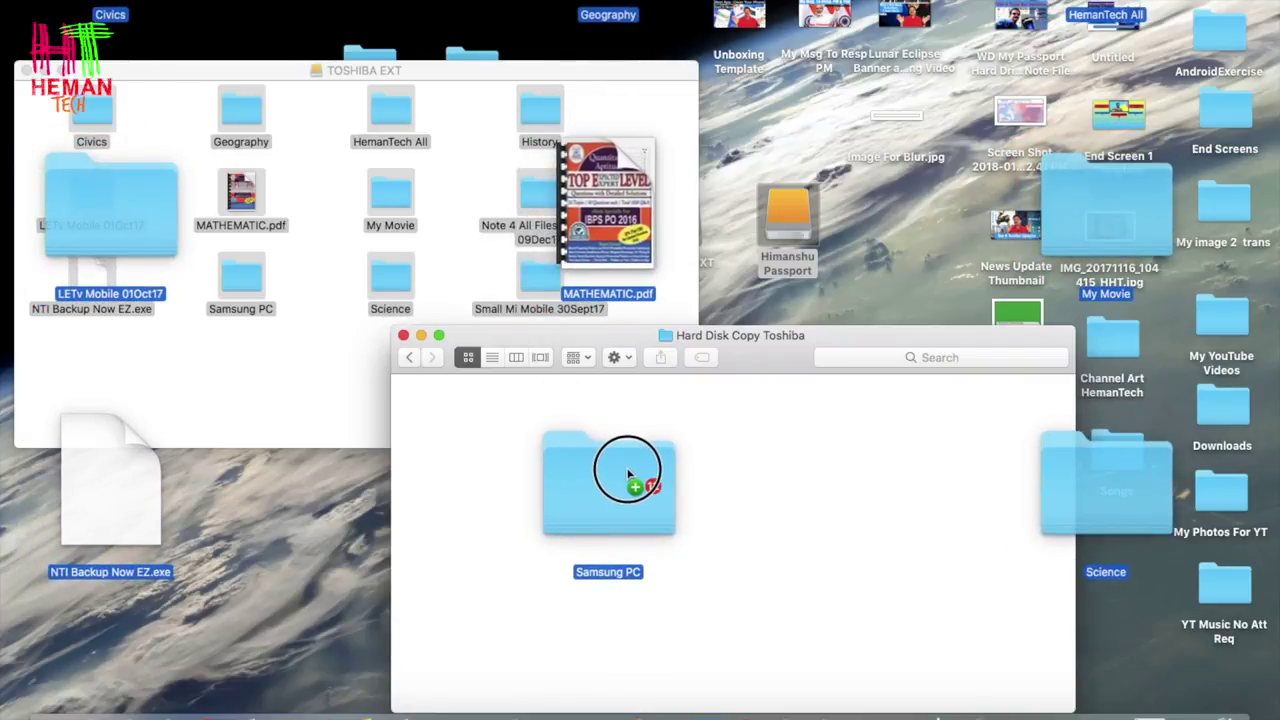
drag(628, 474, 676, 520)
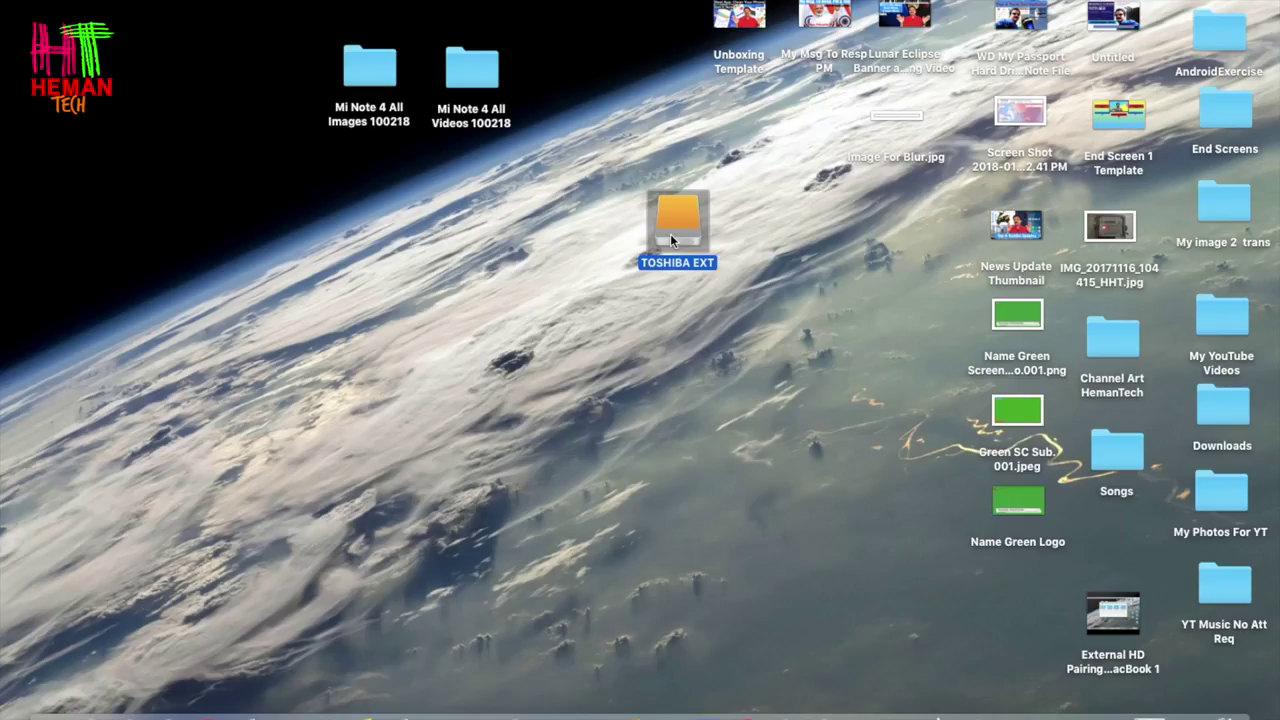
- Check the TOSHIBA EXT drive's information, highlight the file system abbreviation in its format entry and close the information window
right_click(670, 233)
click(696, 298)
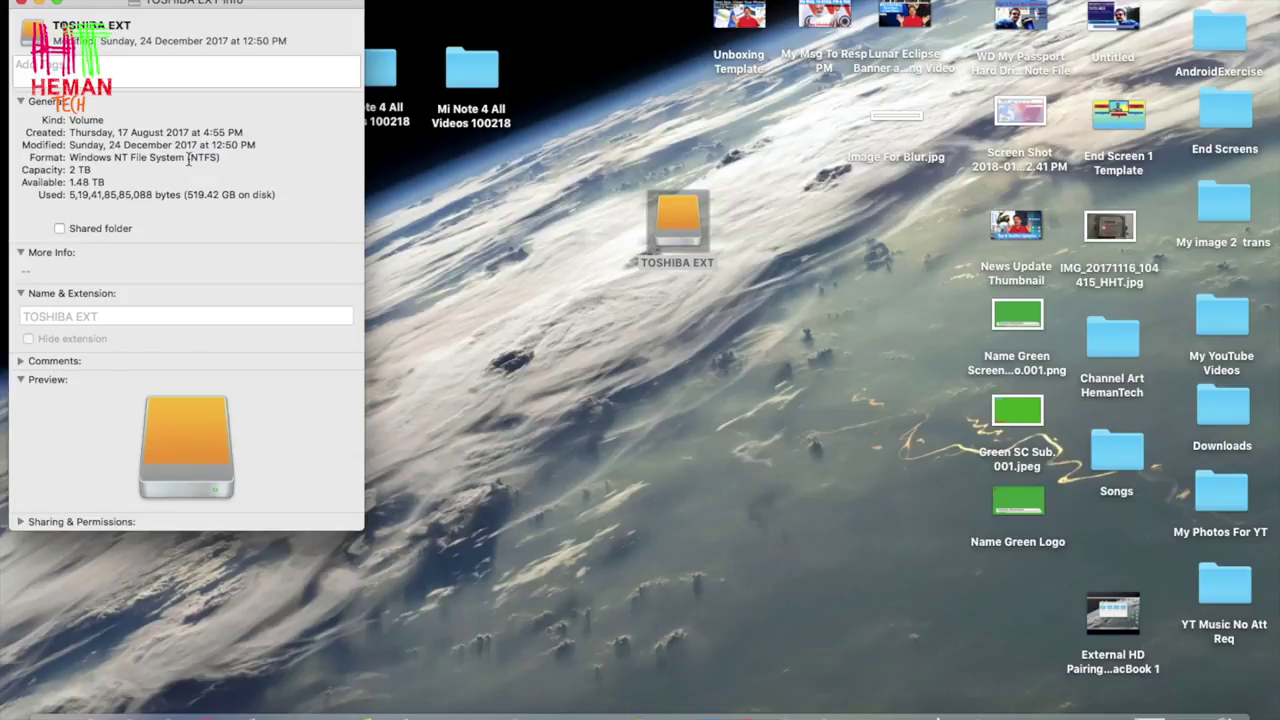
drag(188, 160, 229, 160)
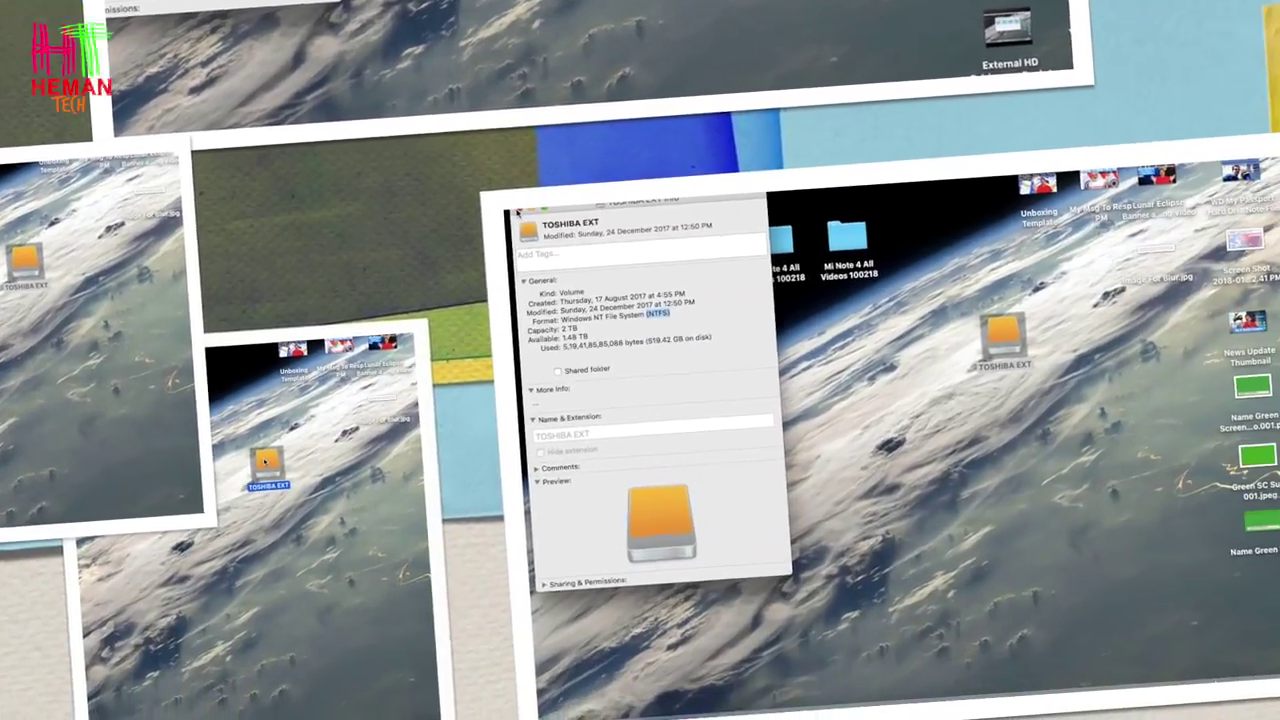
click(754, 248)
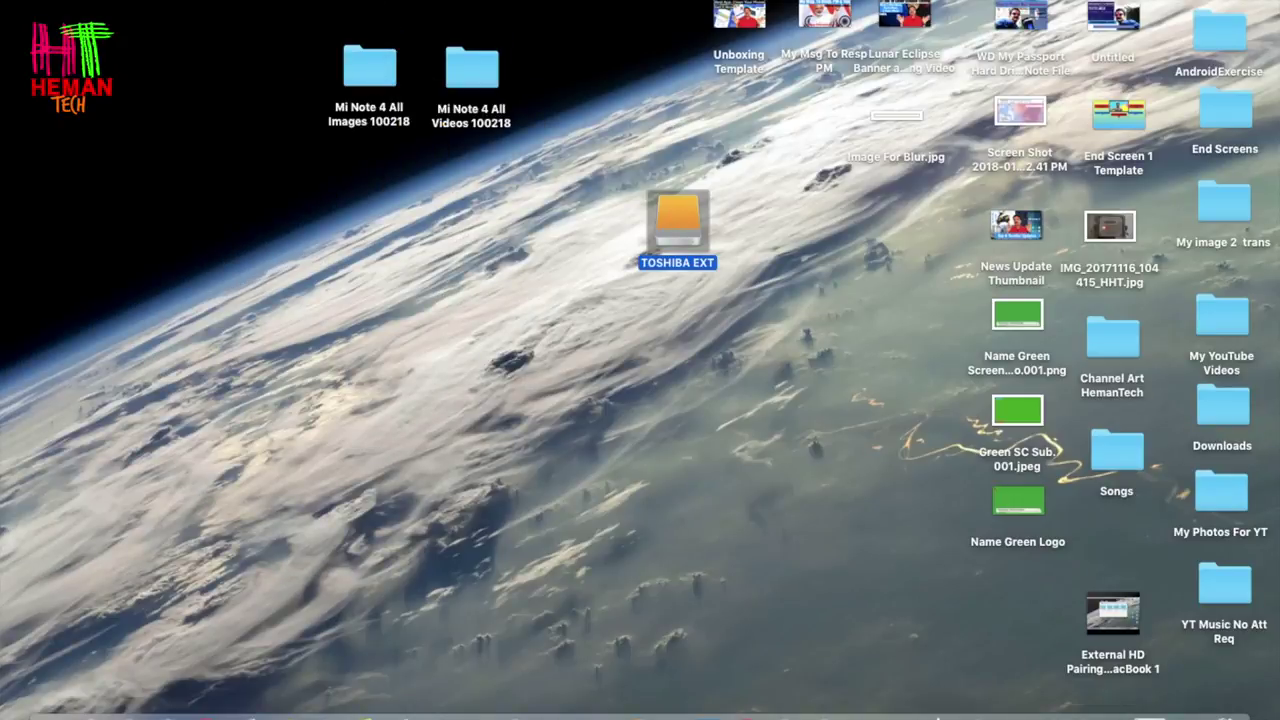
- Search for Disk Utility and open it
key(super+space)
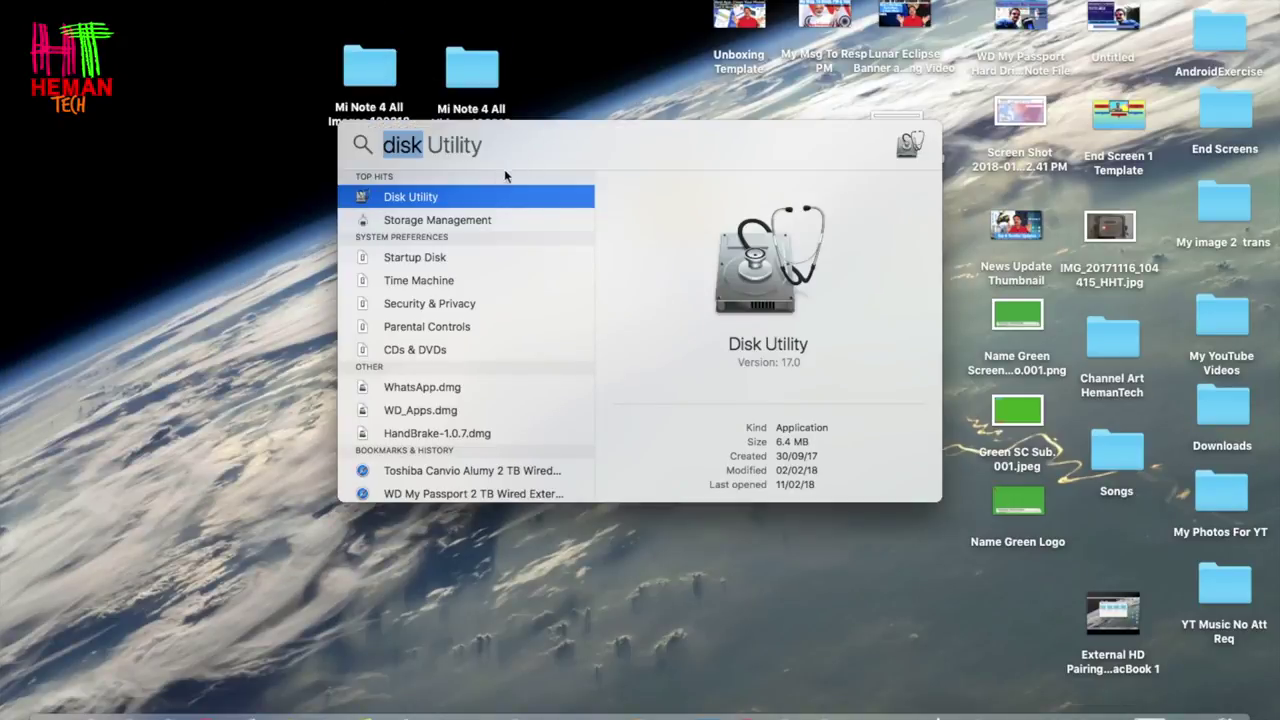
click(477, 147)
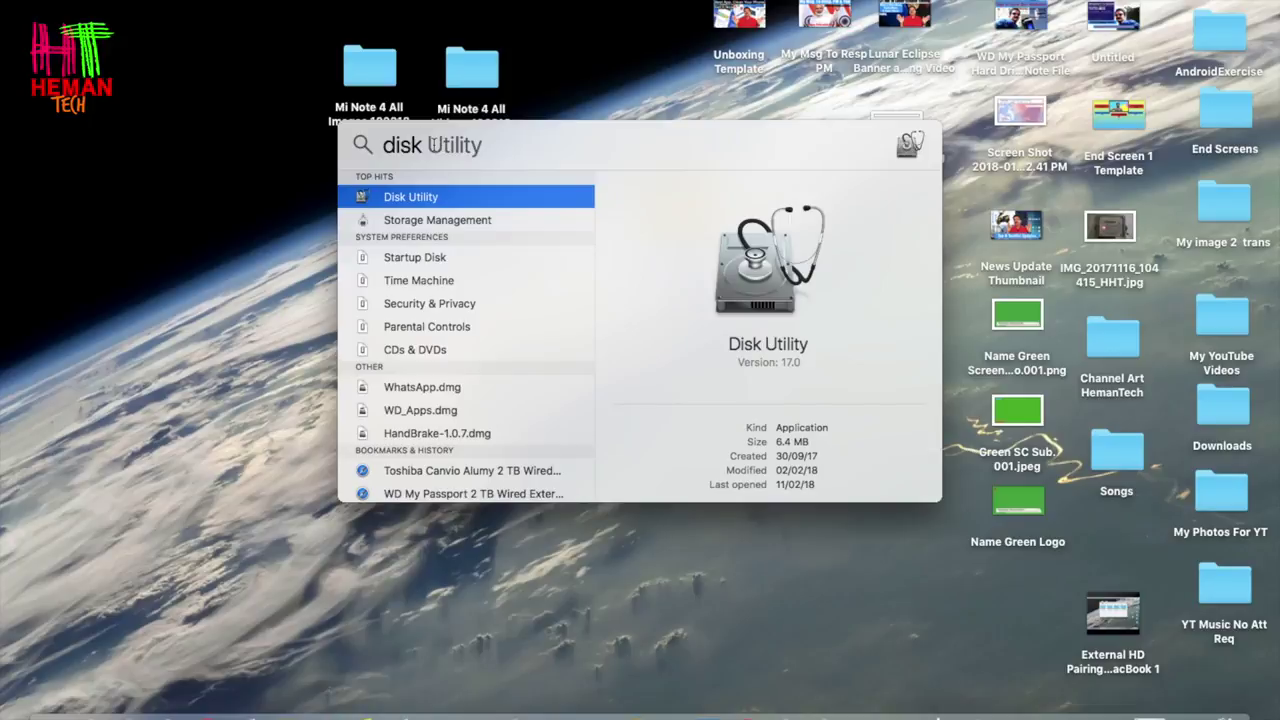
double_click(414, 200)
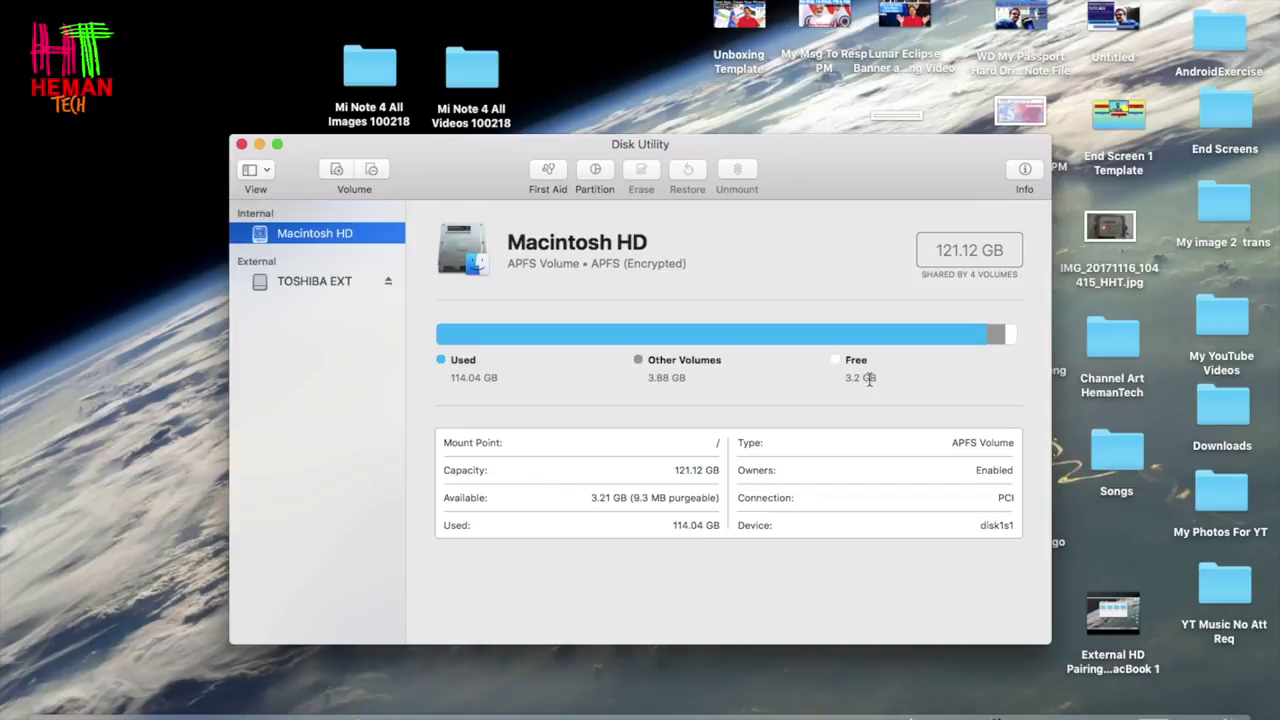
- Select the external TOSHIBA EXT drive, open its erase settings and clear the drive name
click(318, 283)
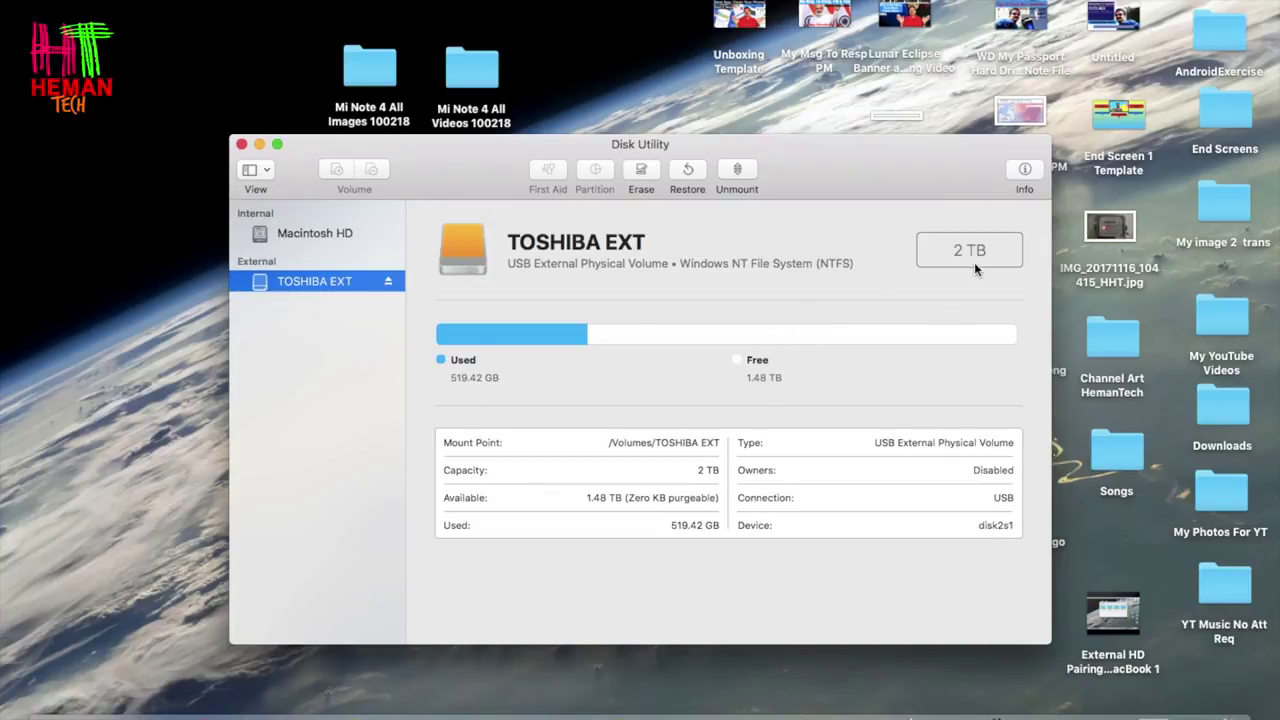
click(642, 172)
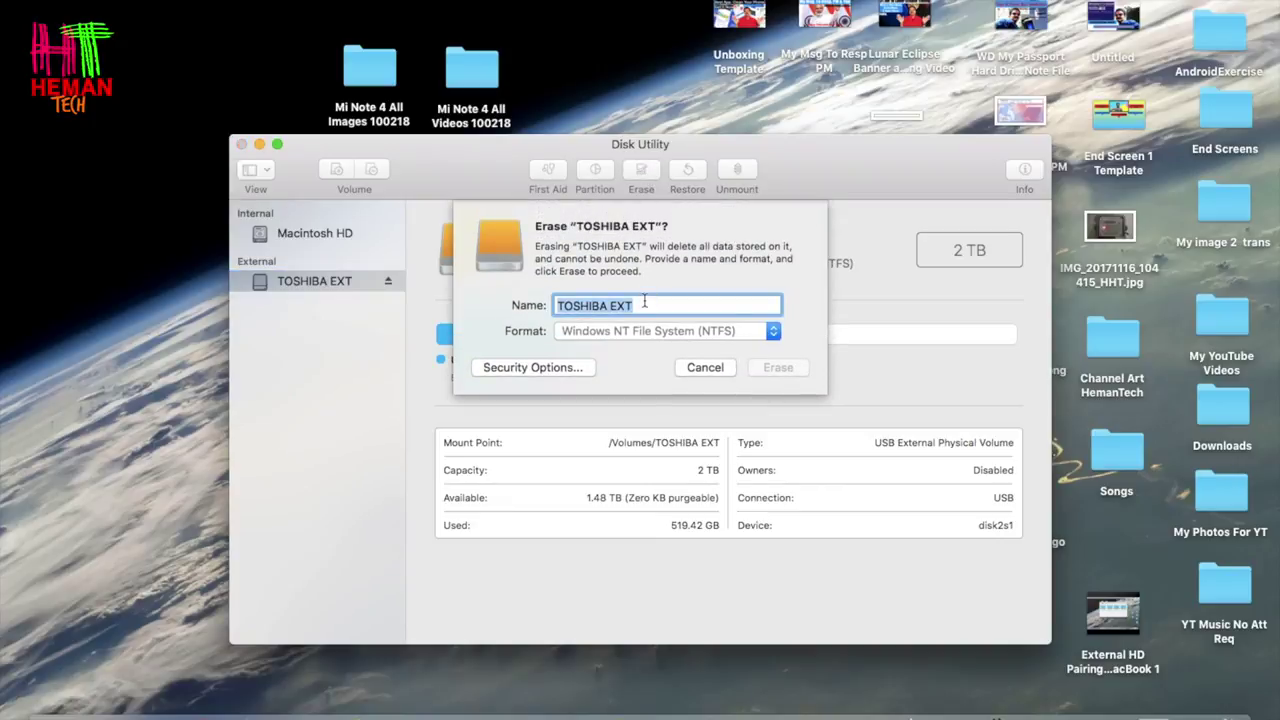
key(BackSpace)
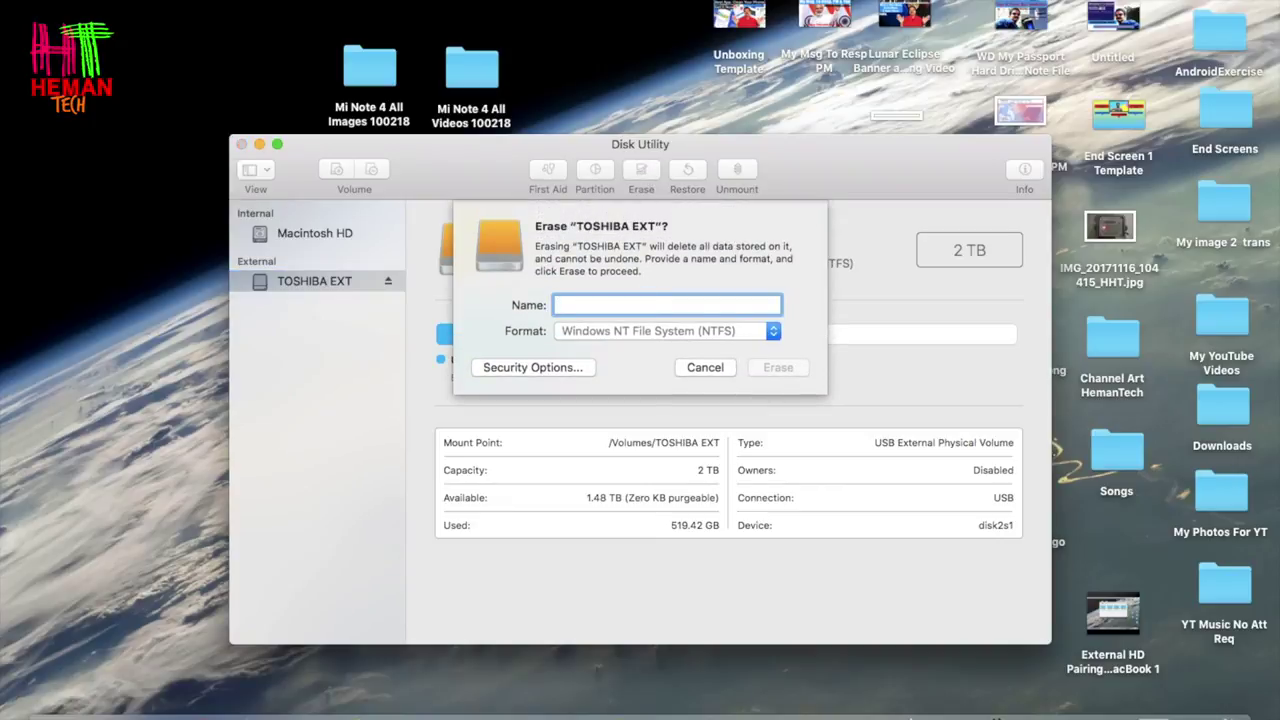
text(HimanshuToshiba)
key(BackSpace)
key(BackSpace)
key(BackSpace)
key(BackSpace)
key(BackSpace)
key(BackSpace)
key(BackSpace)
key(BackSpace)
key(BackSpace)
key(BackSpace)
key(BackSpace)
key(BackSpace)
key(BackSpace)
key(BackSpace)
key(BackSpace)
- Erase TOSHIBA EXT with the name ToshibaHema and the ExFAT format, and close the completed erase report
text(ToshibaHeman)
click(646, 332)
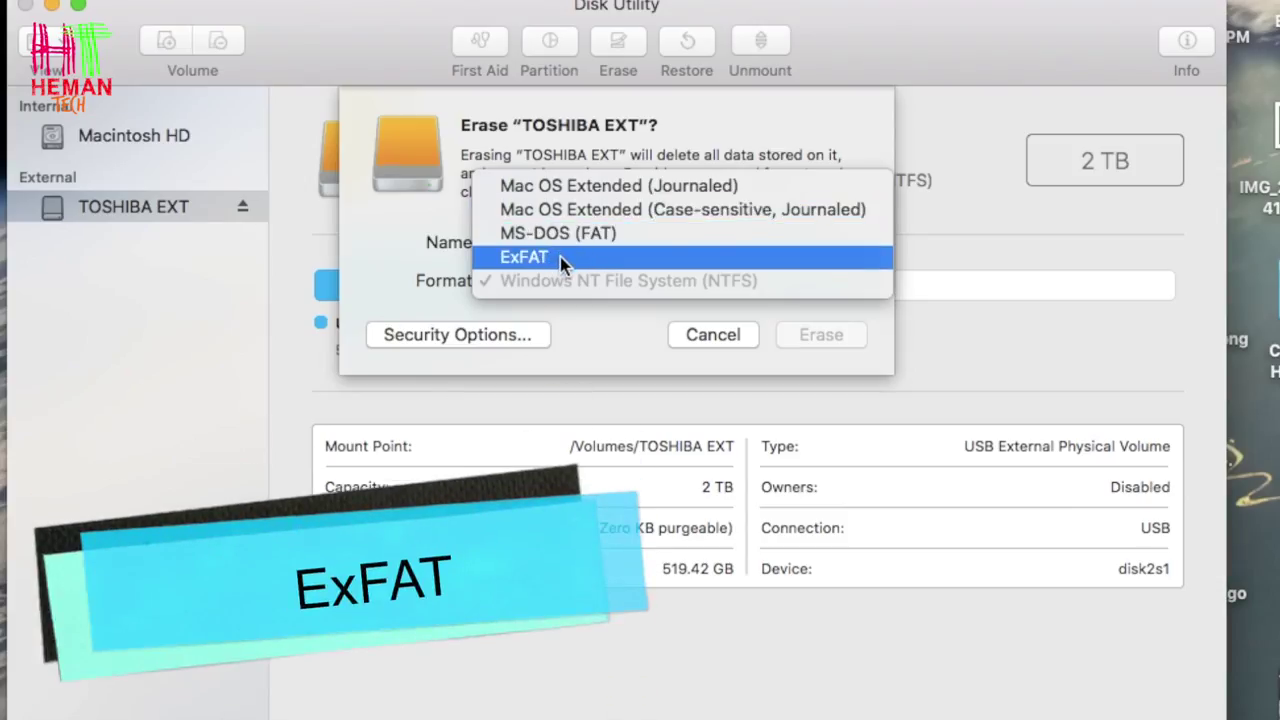
click(556, 257)
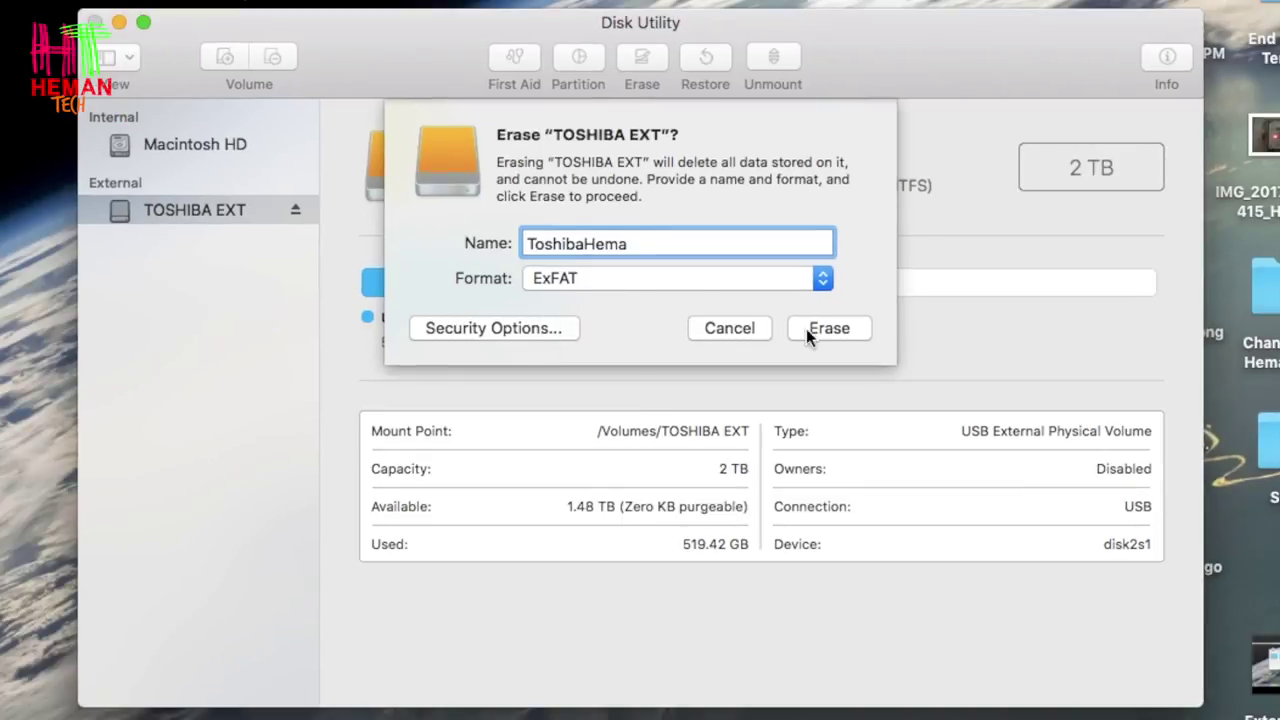
click(839, 328)
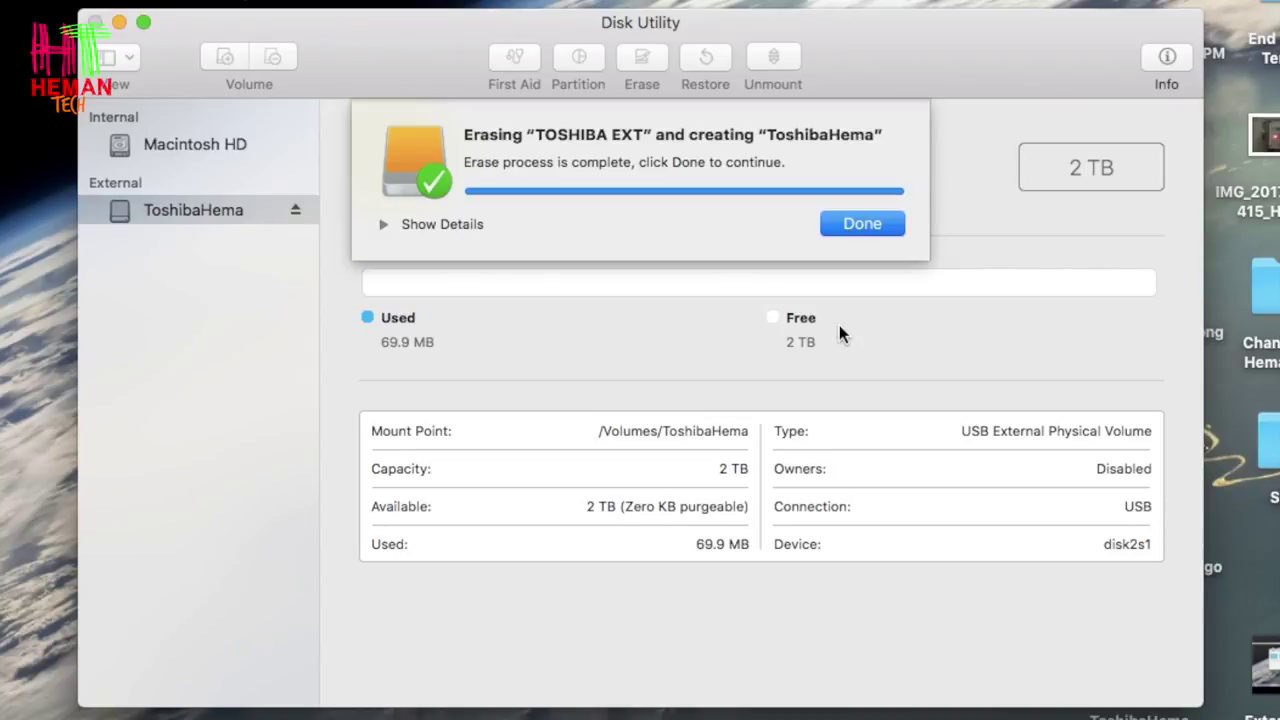
click(879, 223)
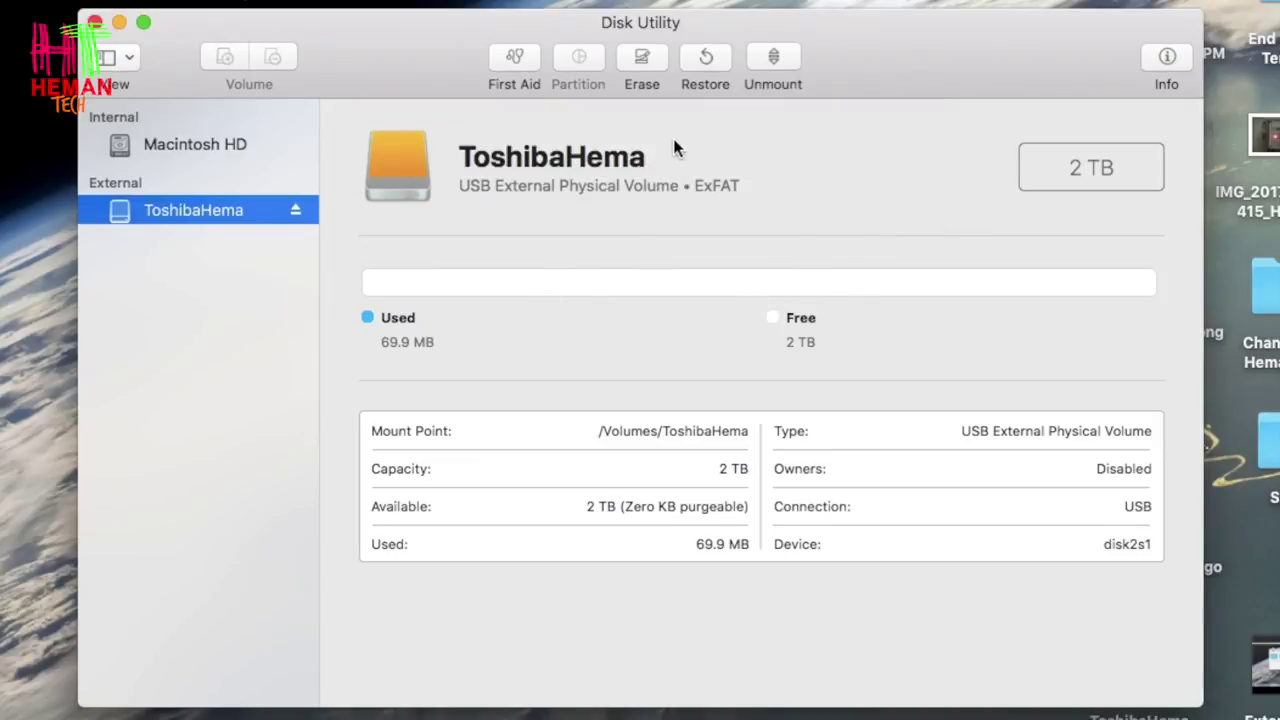
- Erase the ToshibaHema drive once more, keeping its name and ExFAT format, and close Disk Utility
click(642, 58)
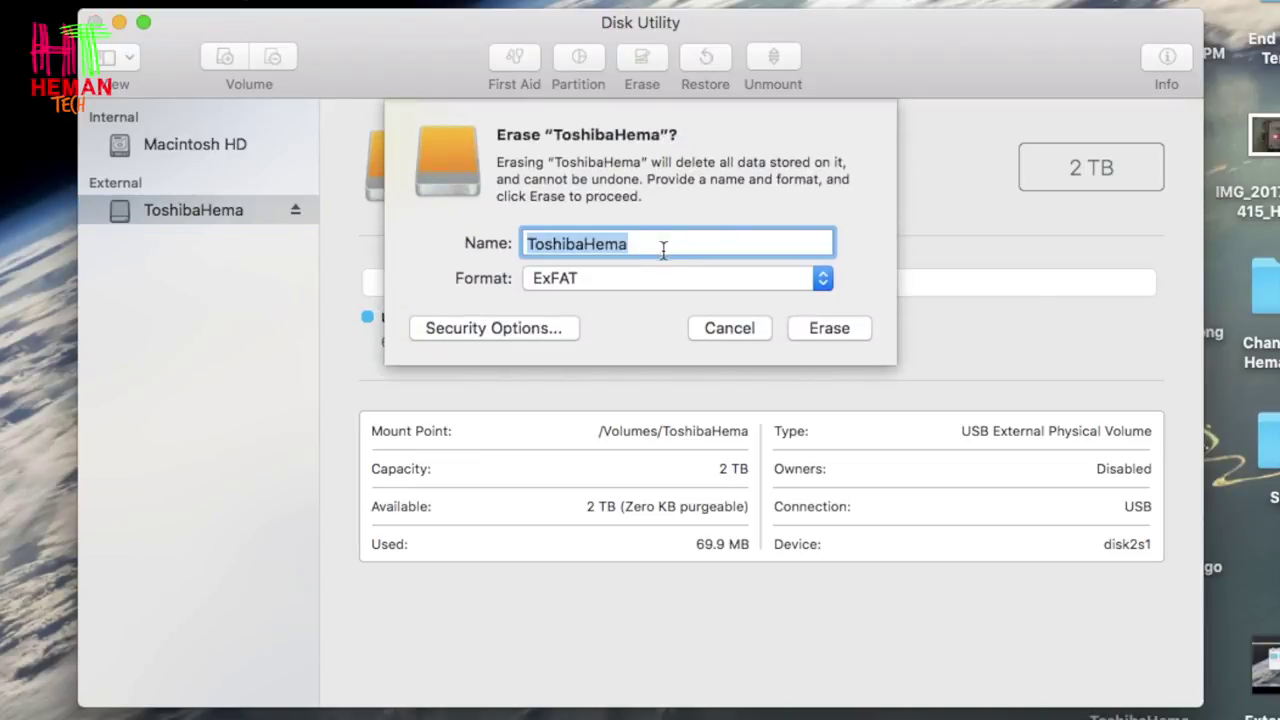
click(829, 328)
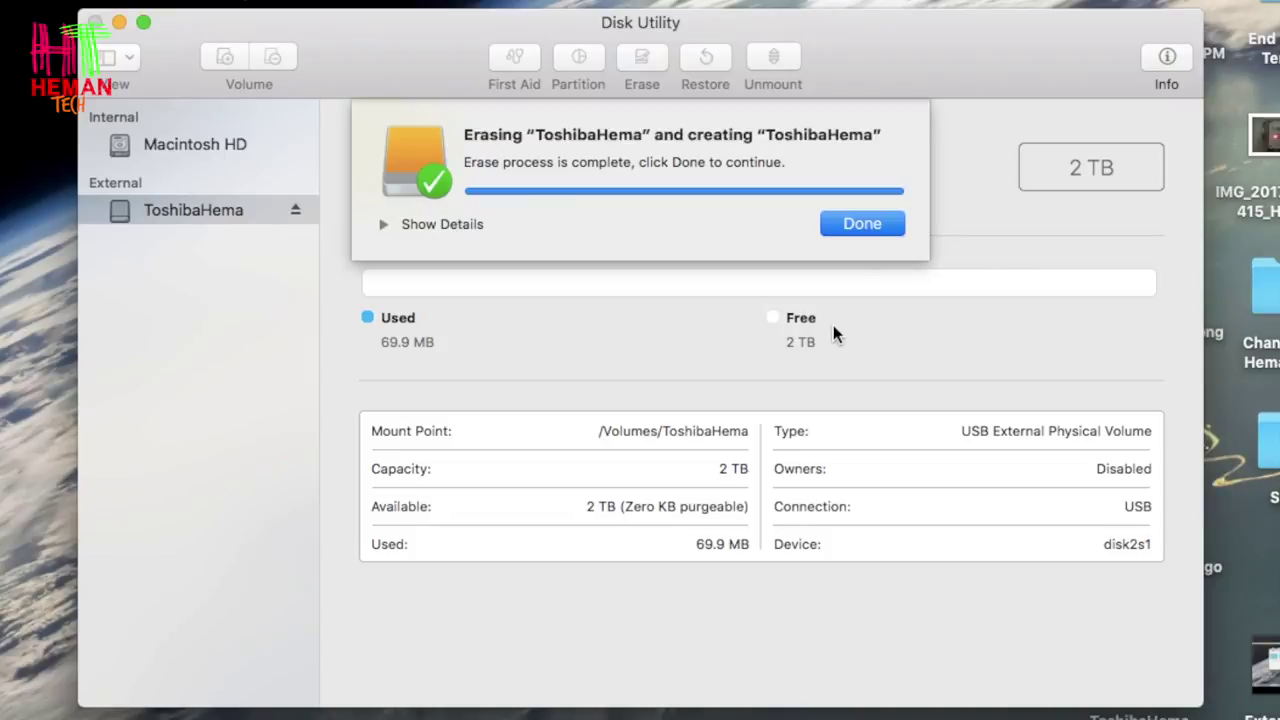
click(860, 223)
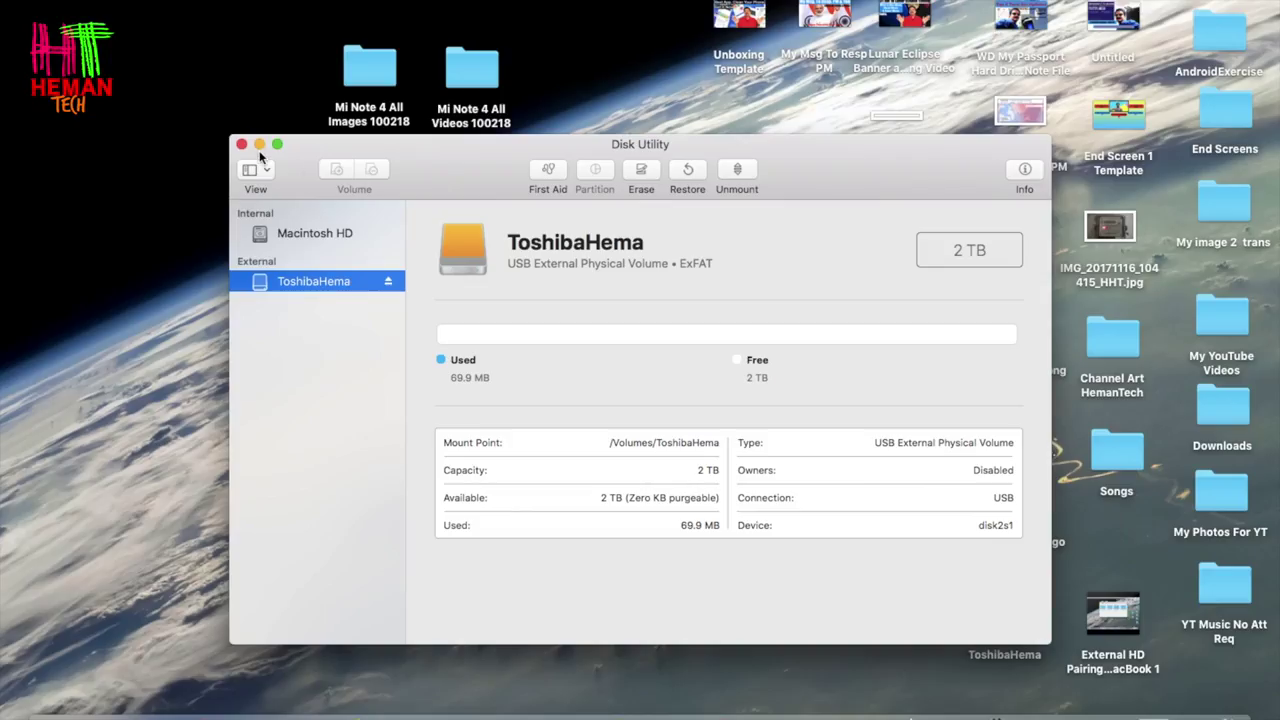
click(241, 144)
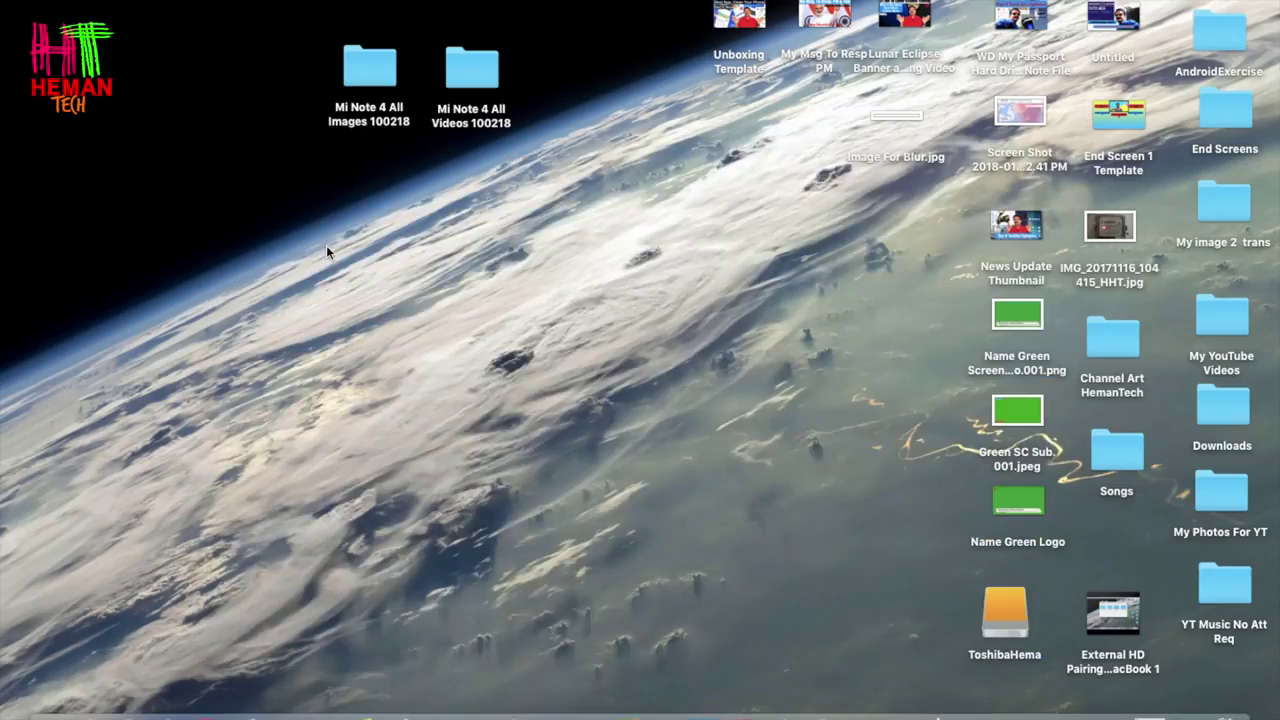
- Eject the ToshibaHema drive from the desktop
click(1004, 604)
right_click(1004, 604)
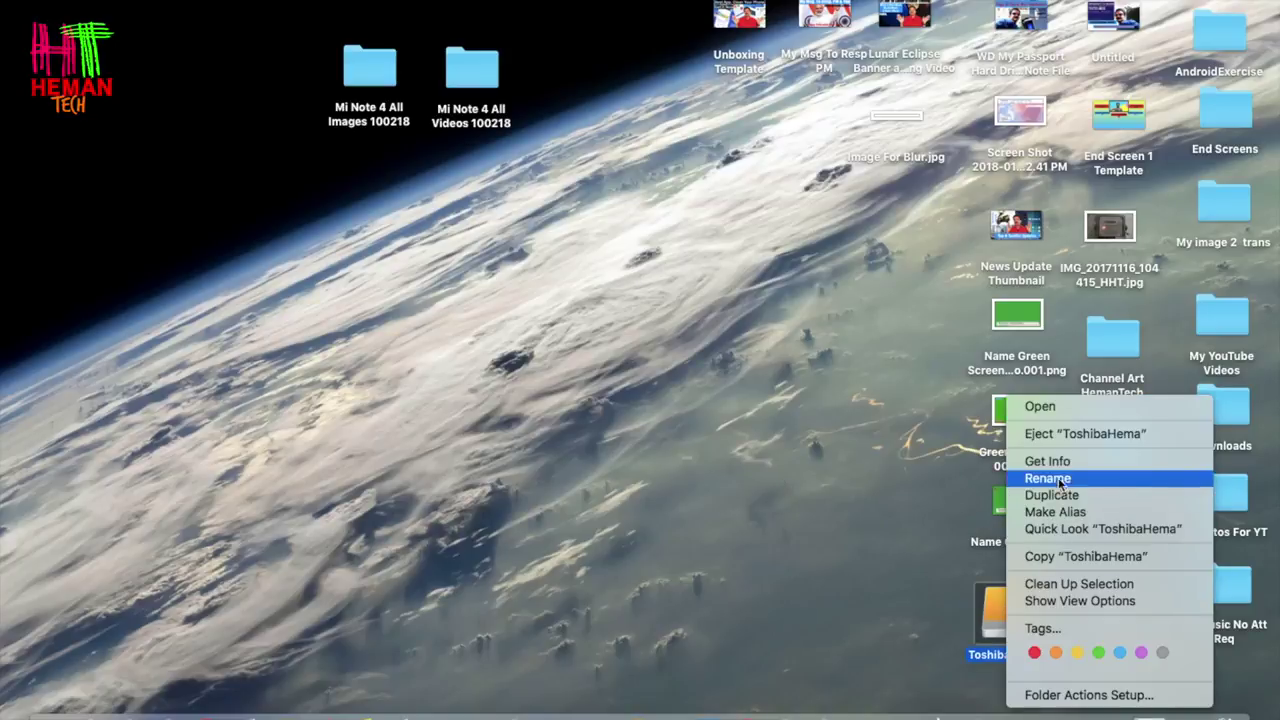
click(1060, 435)
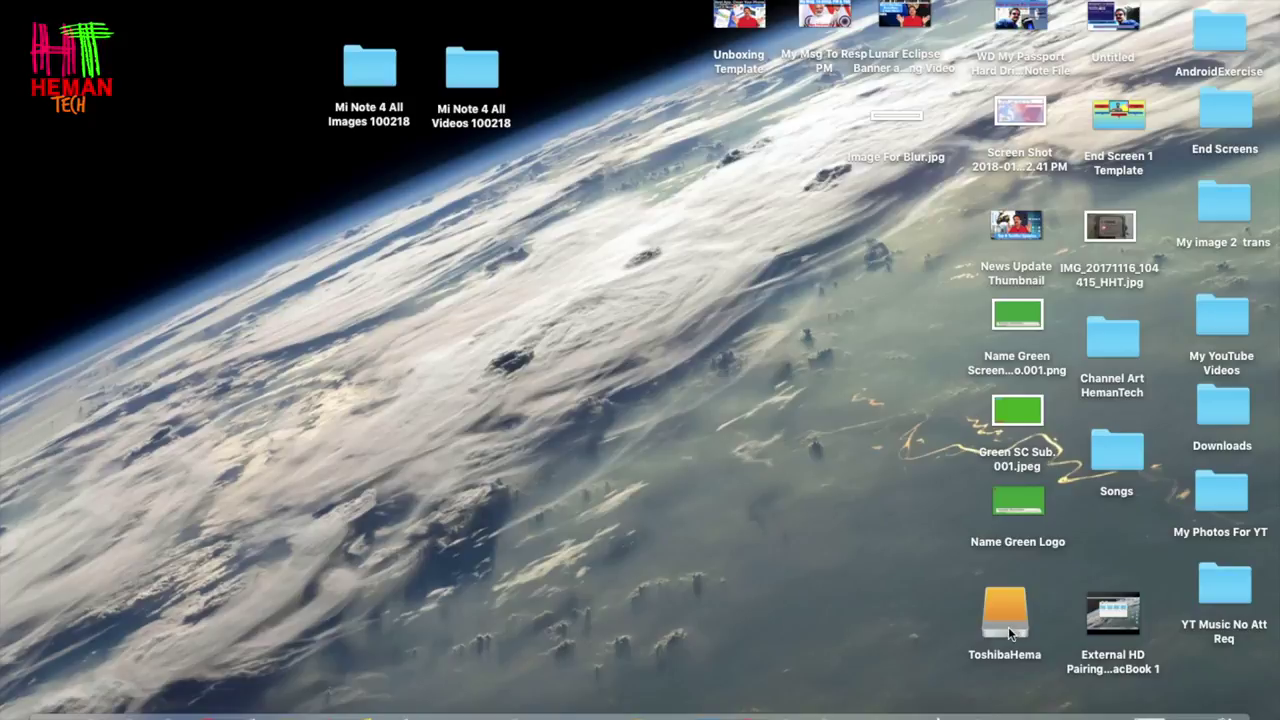
- Open the ToshibaHema drive, move its window clear of the desktop files and copy Image For Blur.jpg into it
double_click(1008, 626)
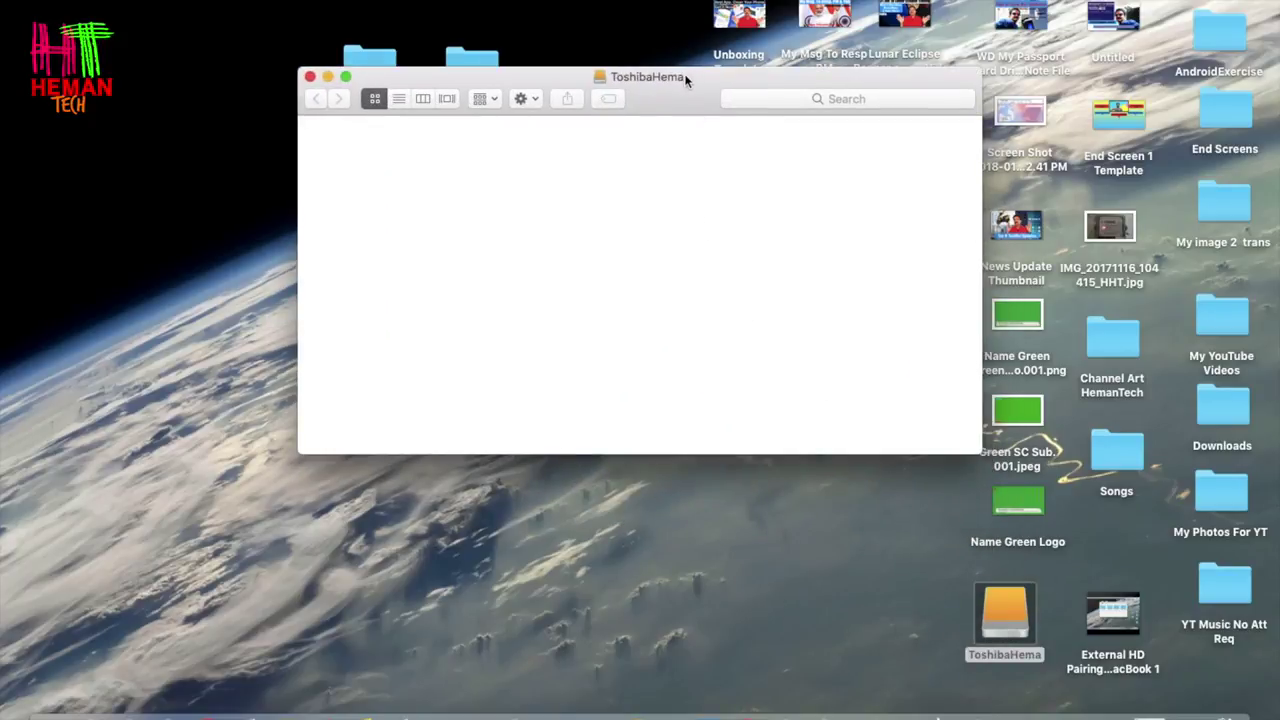
drag(686, 78, 671, 85)
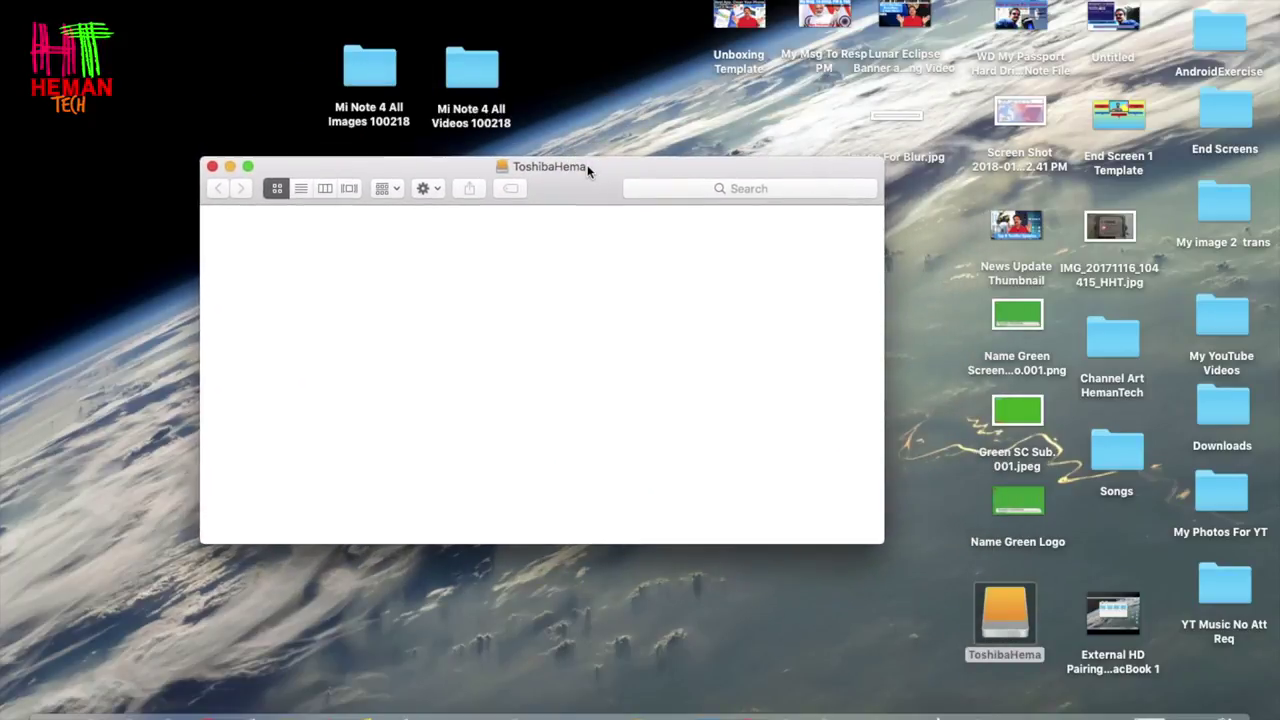
drag(588, 170, 521, 226)
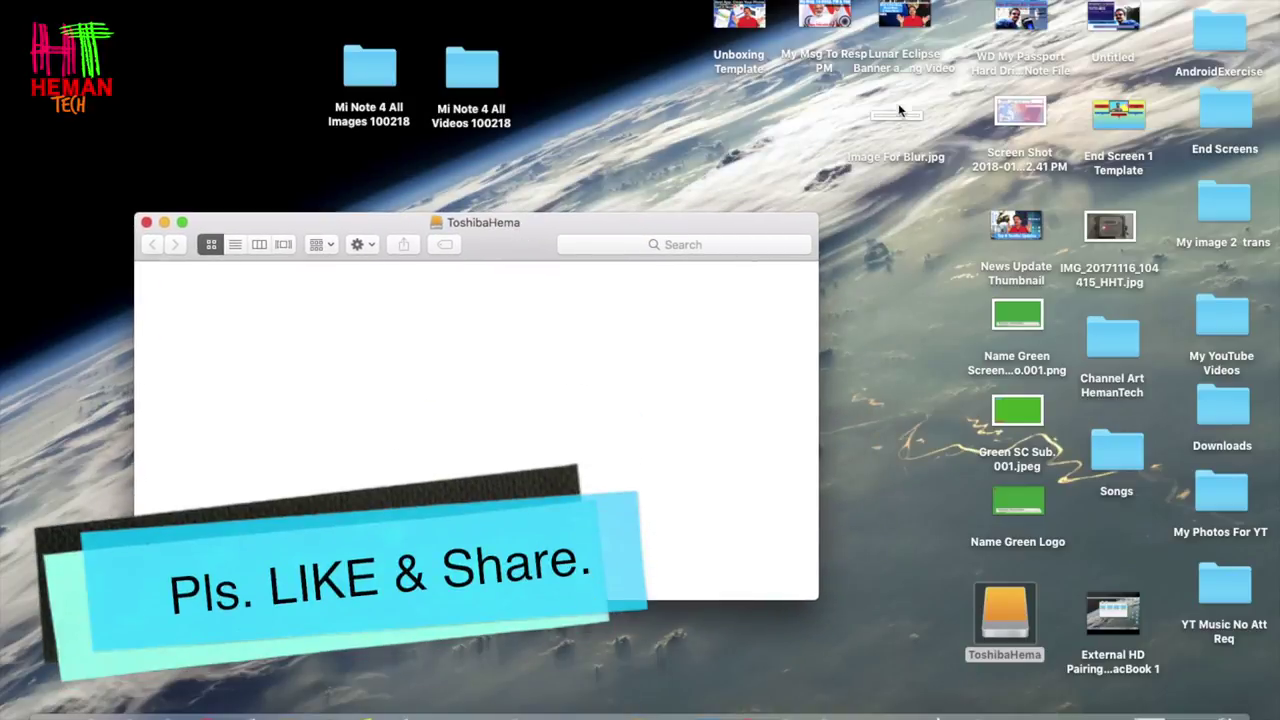
drag(895, 115, 352, 360)
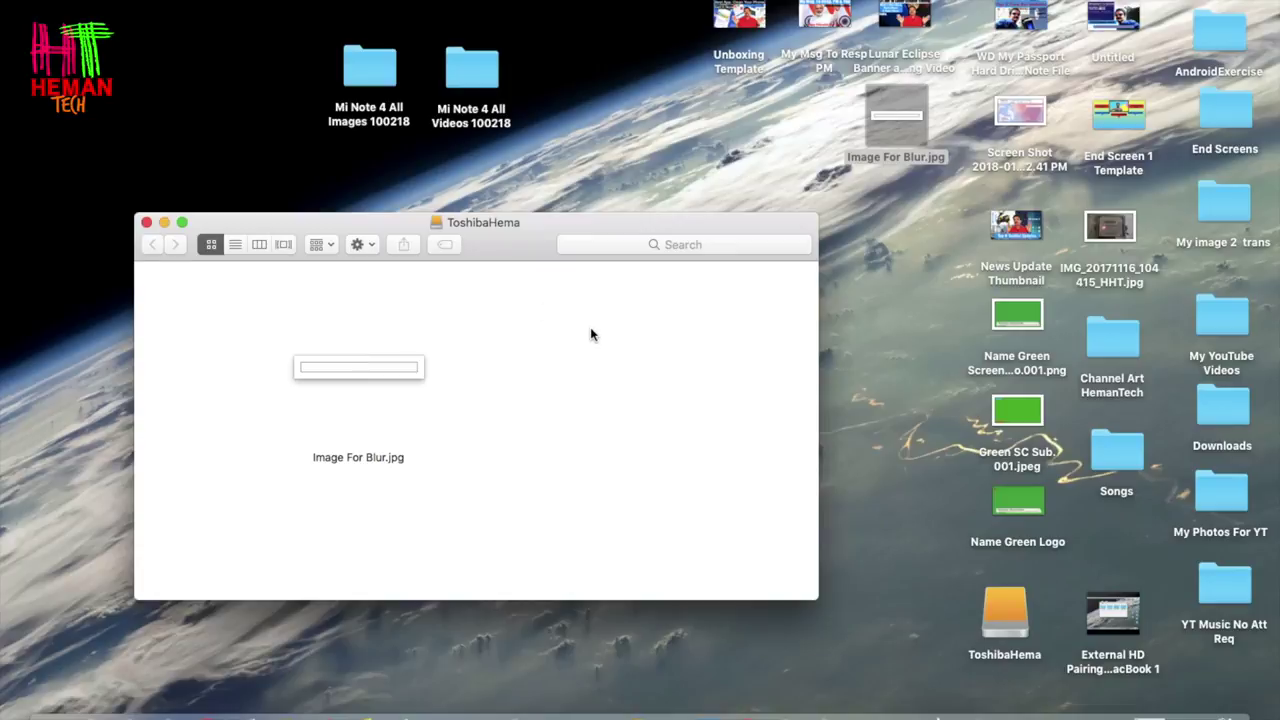
- Move the copy of Image For Blur.jpg on the ToshibaHema drive to the Trash
click(365, 375)
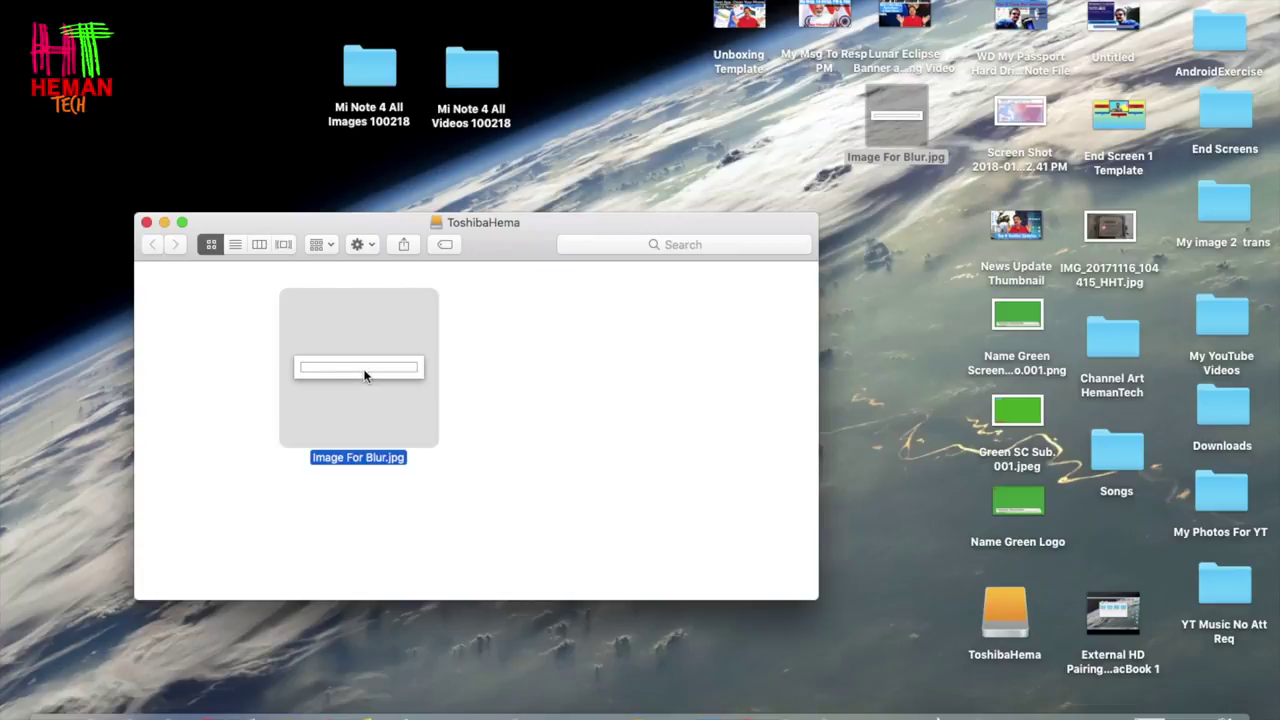
right_click(365, 375)
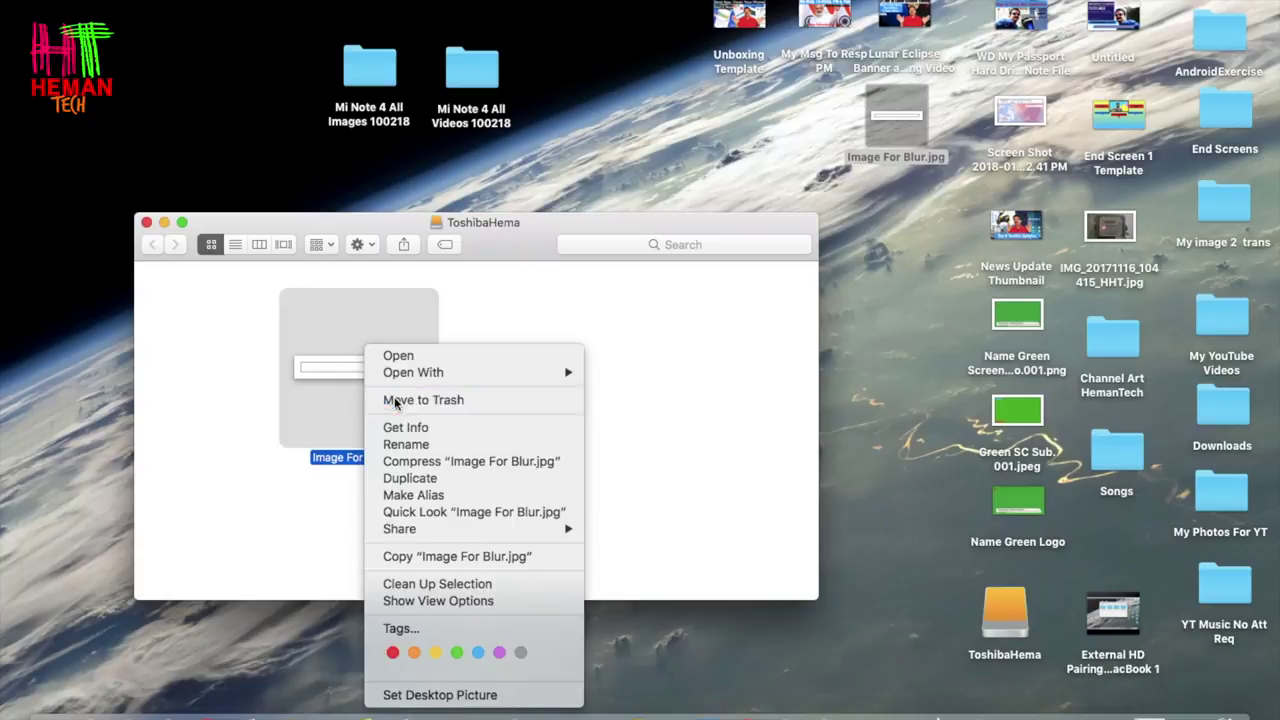
key(Escape)
key(super+BackSpace)
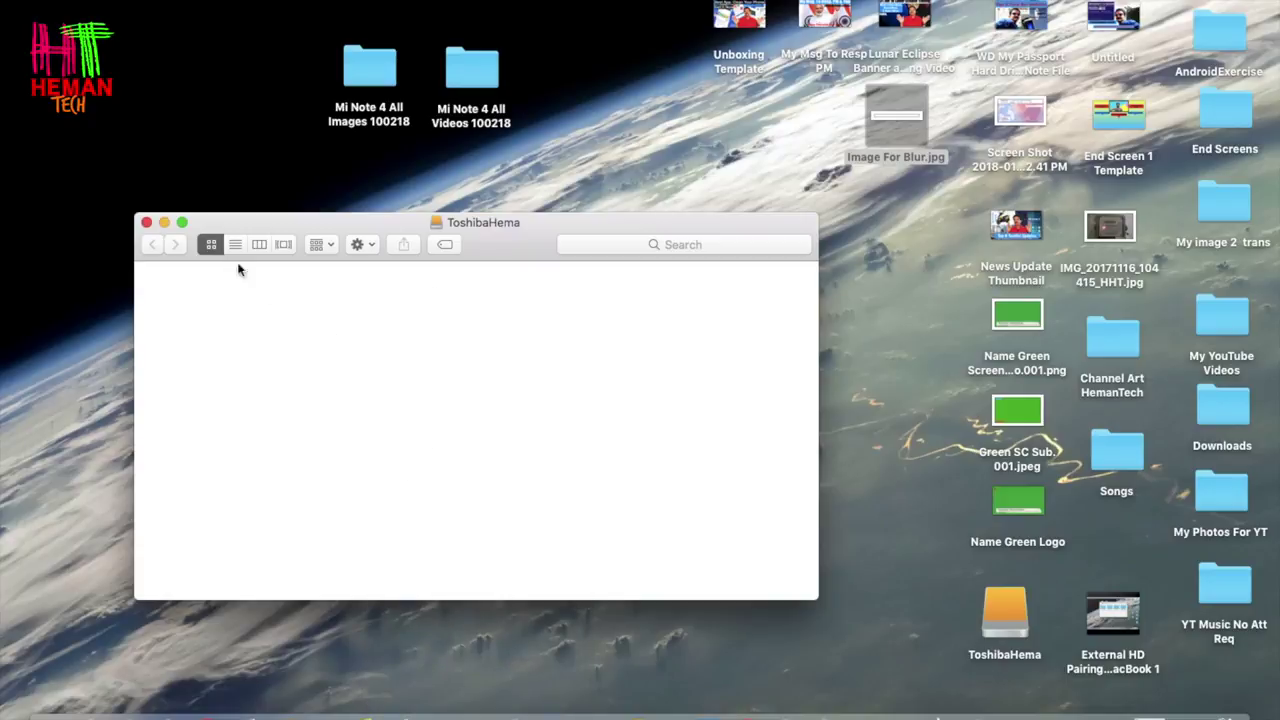
- Copy the My Msg To Resp PM file from the desktop into the ToshibaHema drive
click(846, 162)
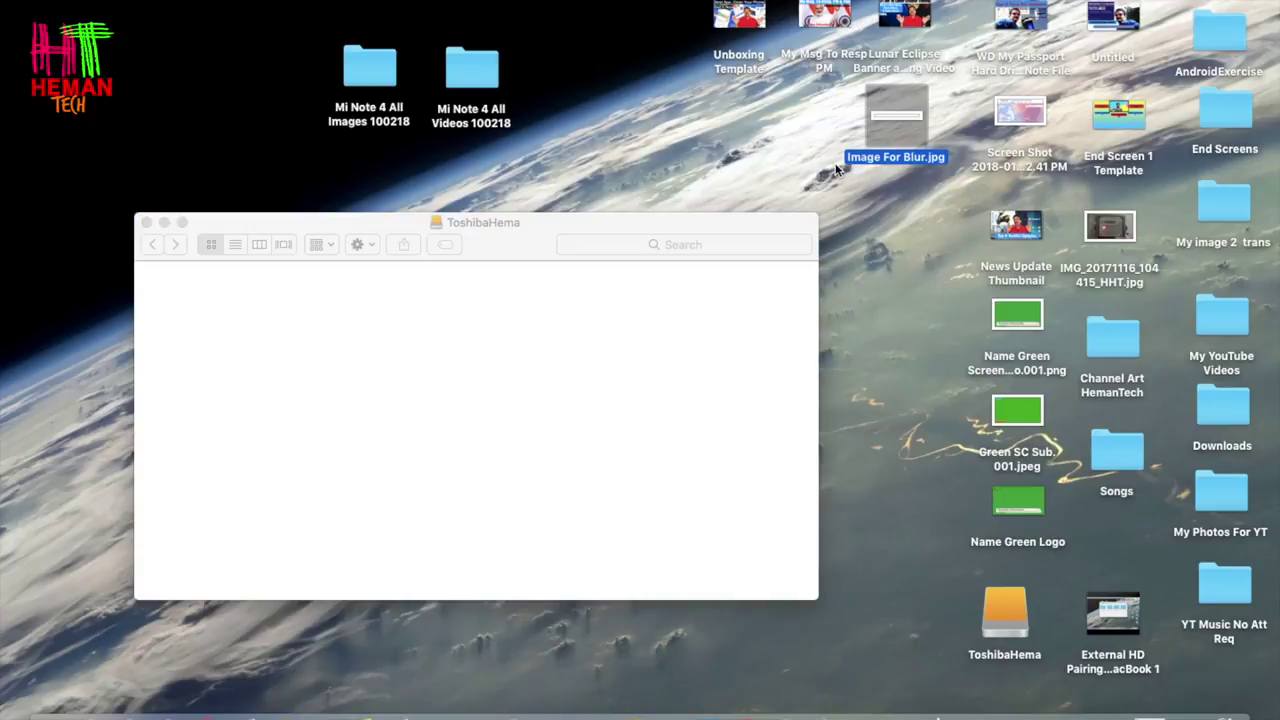
click(836, 18)
drag(836, 18, 543, 350)
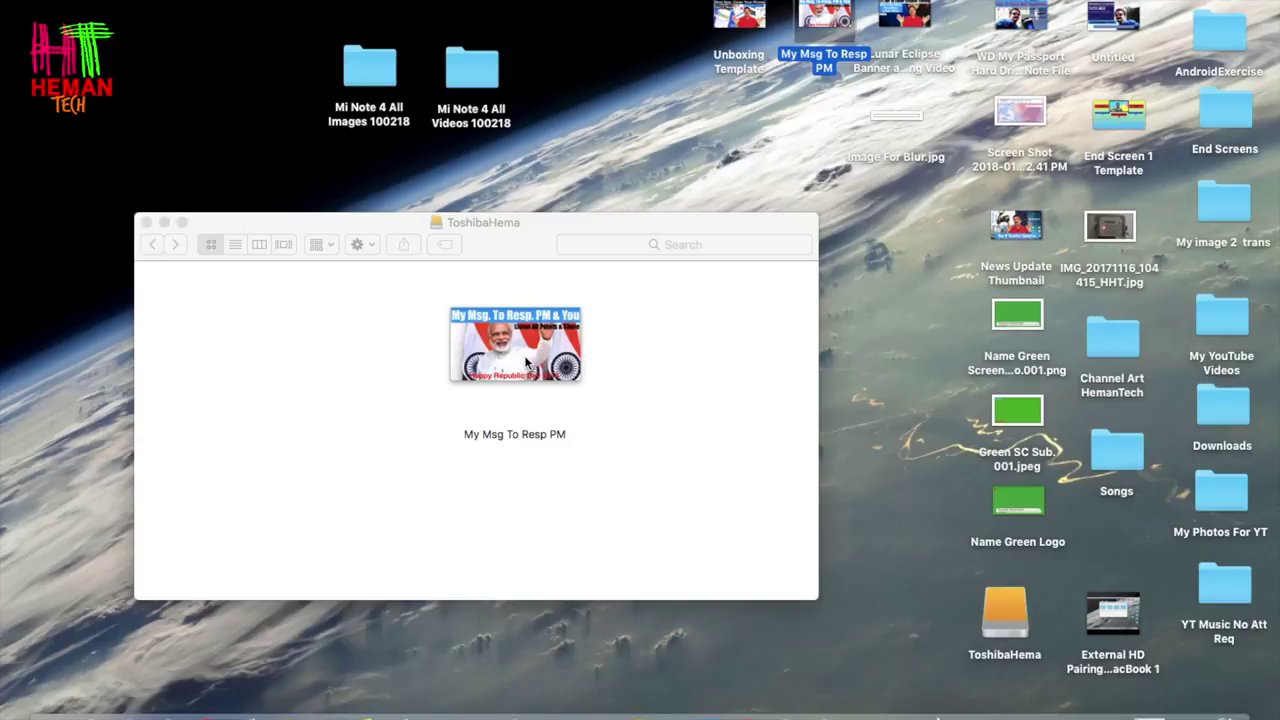
- Delete the copy of My Msg To Resp PM from the ToshibaHema drive
click(526, 363)
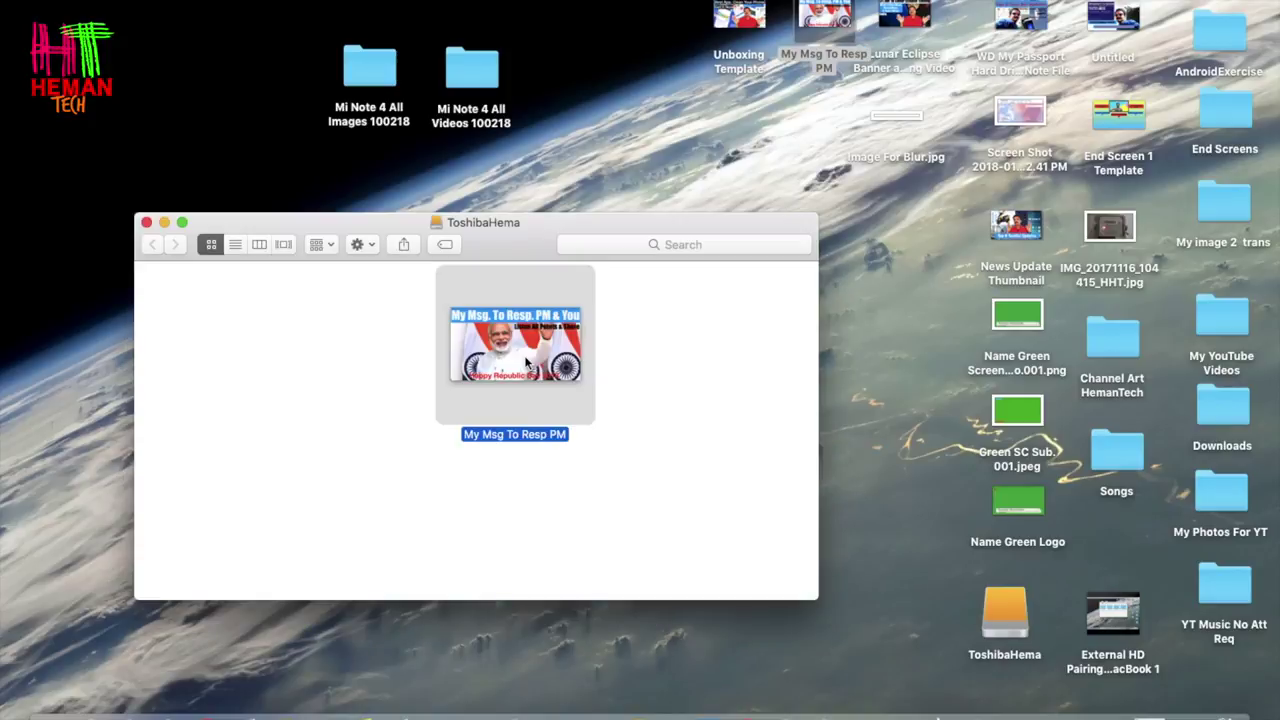
right_click(526, 363)
click(546, 408)
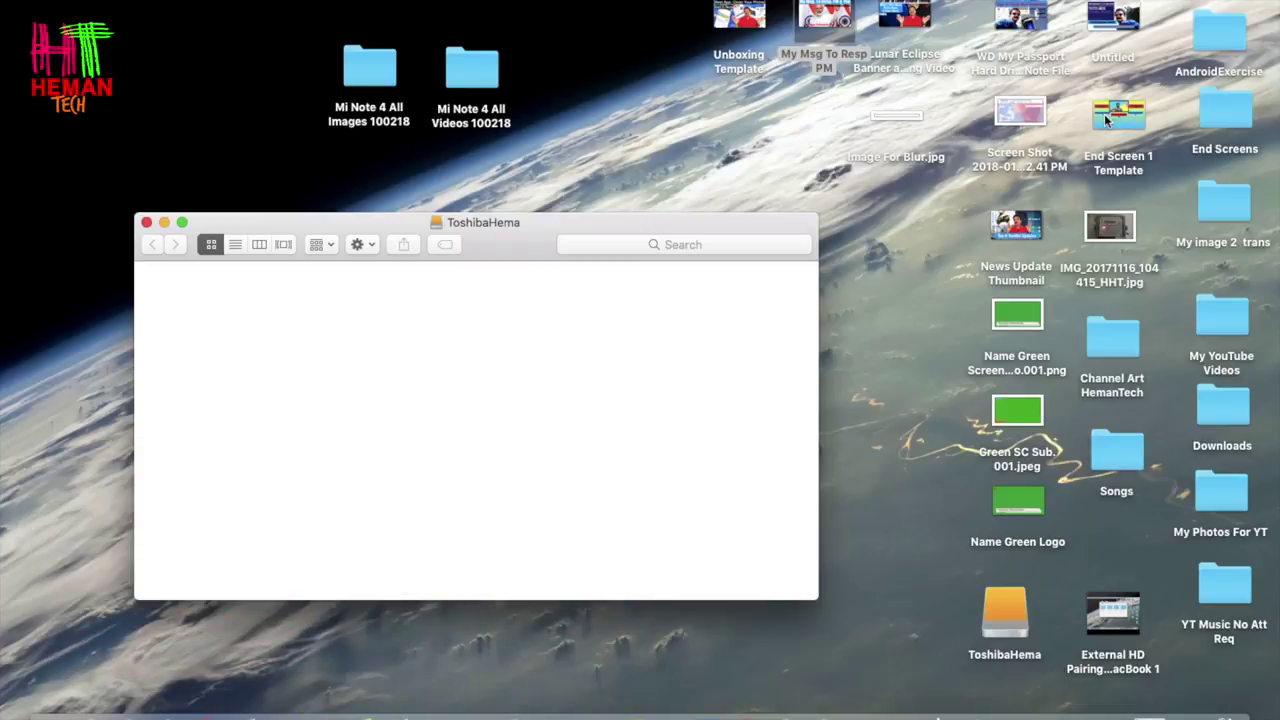
- Copy the Lunar Eclipse Banner file to the ToshibaHema drive and back onto the desktop, replacing the existing desktop file
click(908, 16)
drag(908, 16, 747, 123)
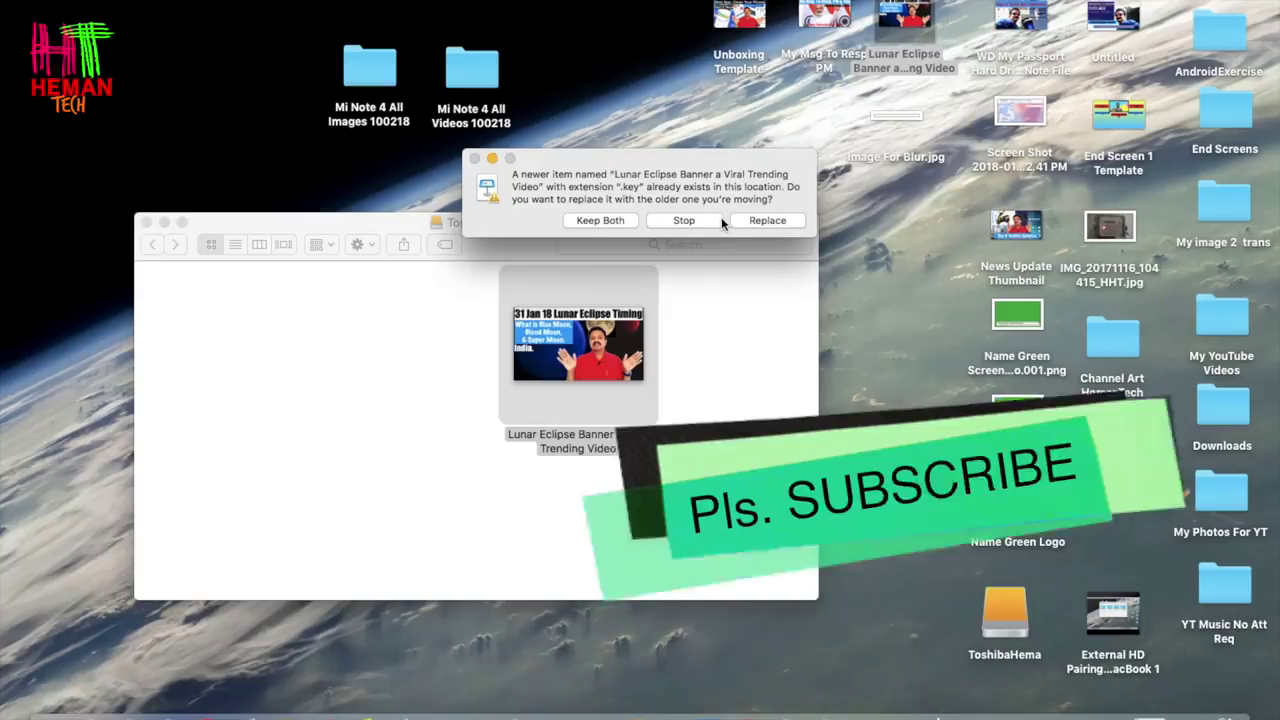
click(754, 220)
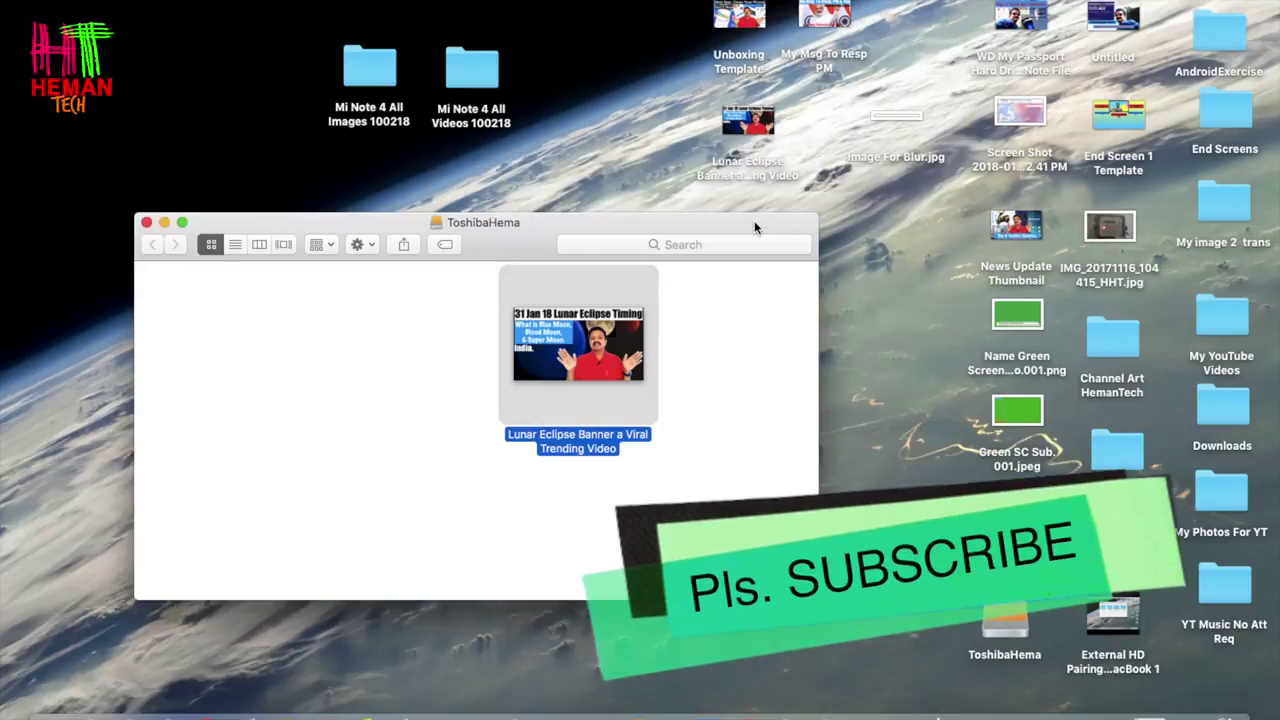